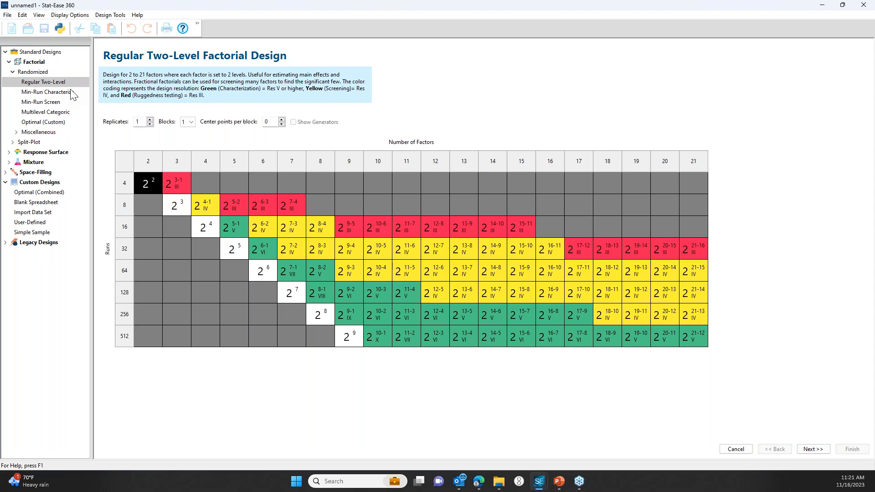
Choose a regular two-level full factorial design for 5 factors in 32 runs and continue to its factor definitions.
{"action": "left_click", "coordinate": [10, 152]}
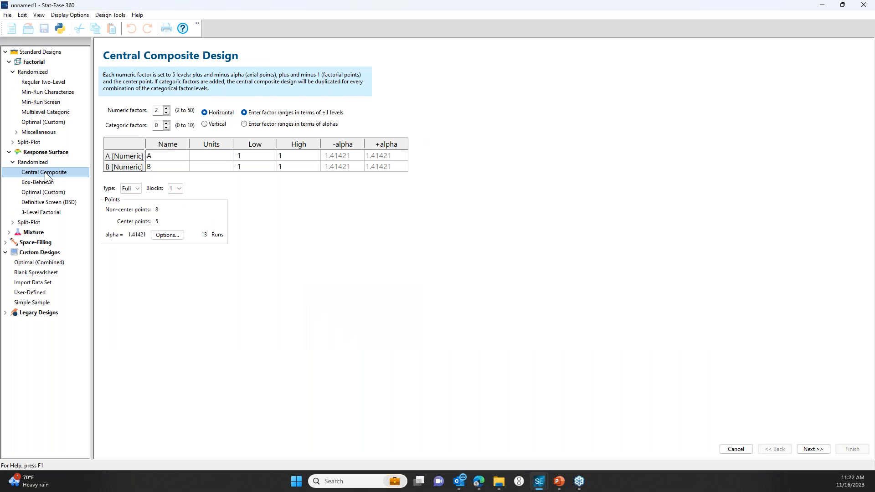
{"action": "left_click", "coordinate": [46, 83]}
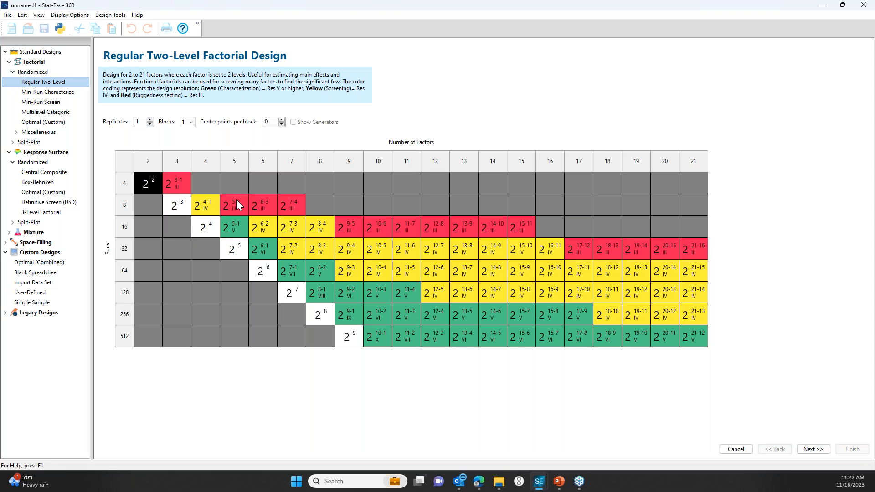
{"action": "left_click", "coordinate": [233, 250]}
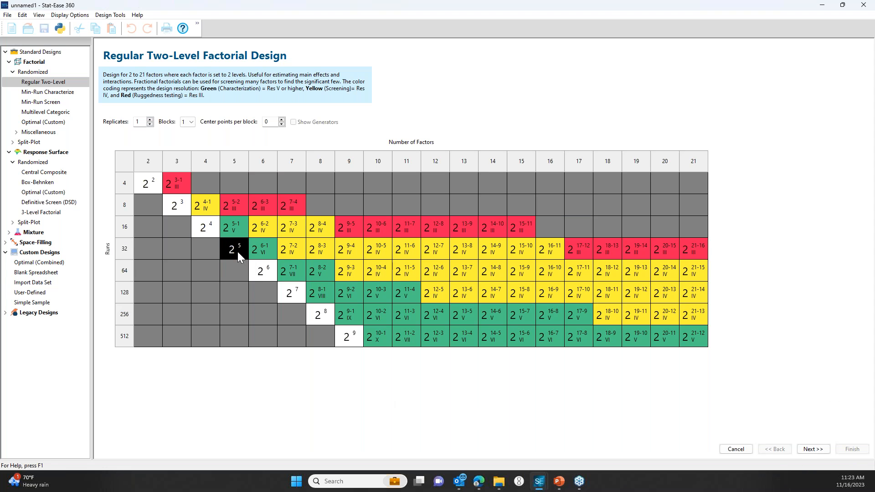
{"action": "left_click", "coordinate": [814, 450]}
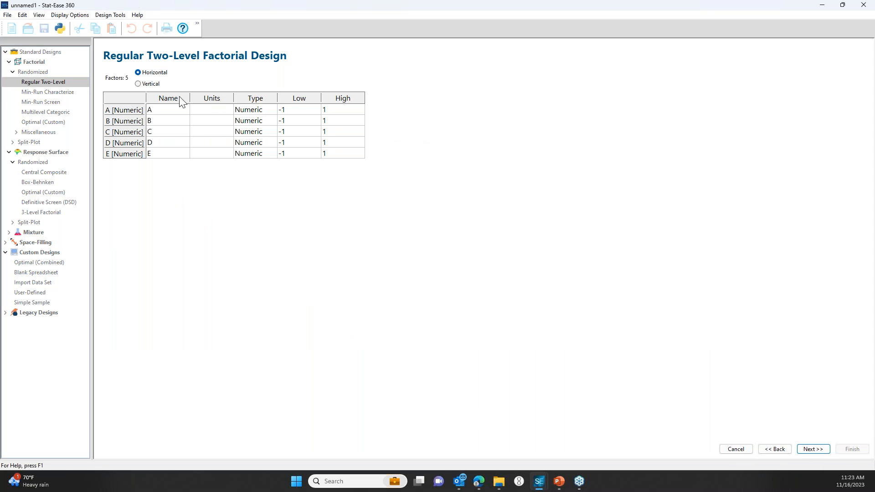
Define factor A as Feed rate in l/min with a low level of 10 and a high level of 15, widening the name column.
{"action": "left_click_drag", "start_coordinate": [189, 99], "coordinate": [216, 98]}
{"action": "left_click", "coordinate": [203, 112]}
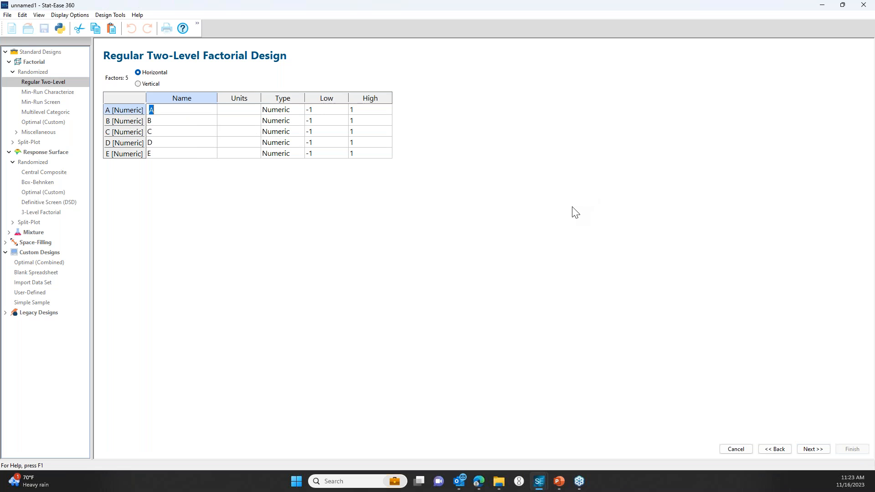
{"action": "type", "text": "Feed rate"}
{"action": "key", "text": "Tab"}
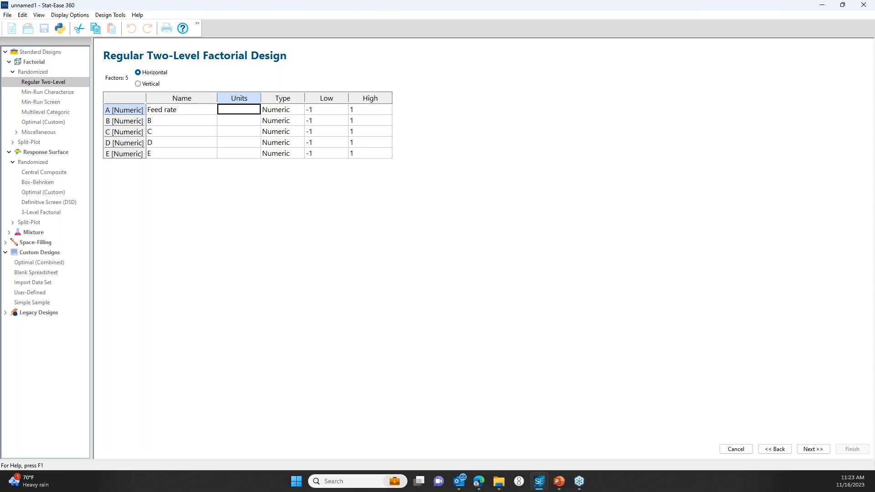
{"action": "type", "text": "l/min"}
{"action": "key", "text": "Tab"}
{"action": "key", "text": "Tab"}
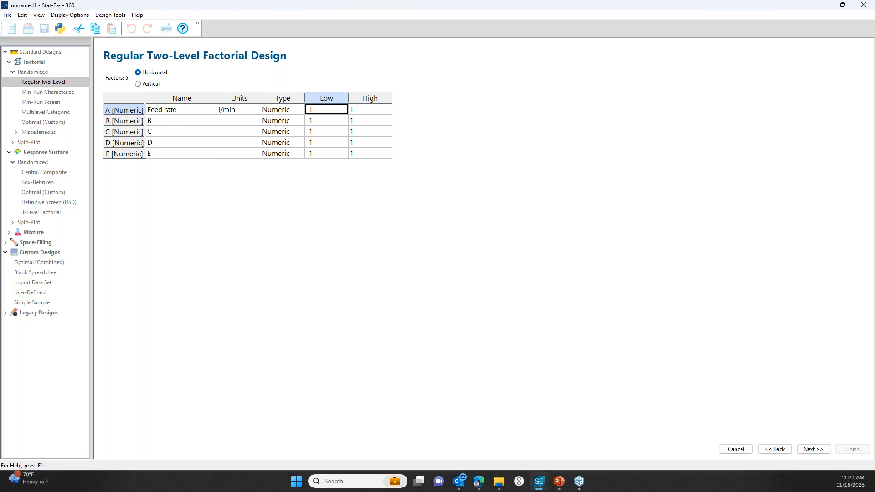
{"action": "type", "text": "10"}
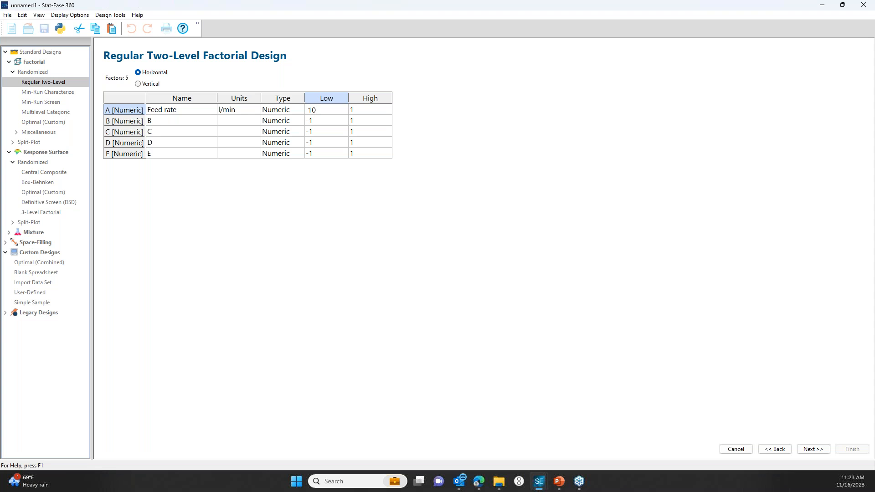
{"action": "key", "text": "Tab"}
{"action": "type", "text": "15"}
{"action": "key", "text": "Tab"}
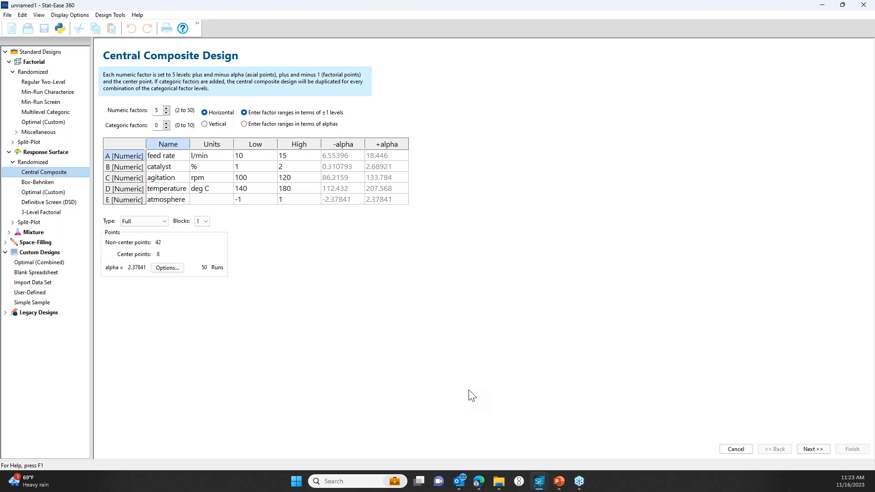
Return to the factor definitions of the regular two-level design and change the atmosphere factor's type to Categoric.
{"action": "left_click", "coordinate": [43, 84]}
{"action": "left_click", "coordinate": [808, 450]}
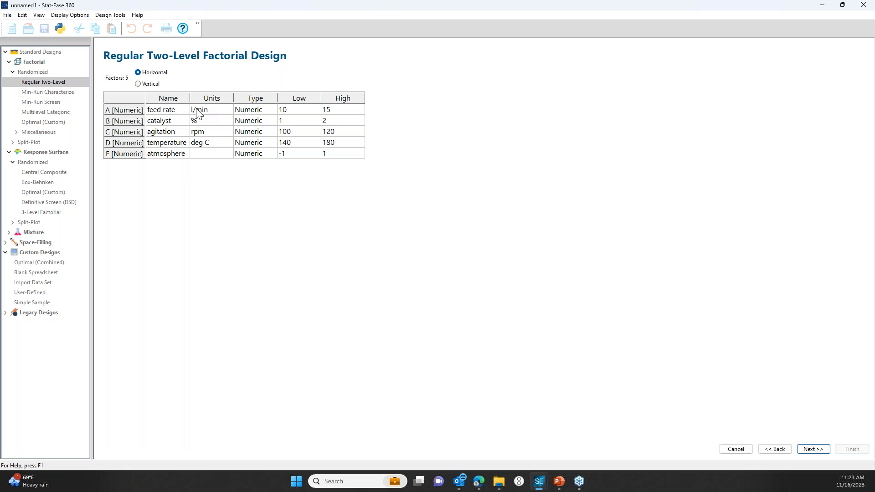
{"action": "left_click", "coordinate": [258, 155]}
{"action": "left_click", "coordinate": [273, 156]}
{"action": "left_click", "coordinate": [255, 176]}
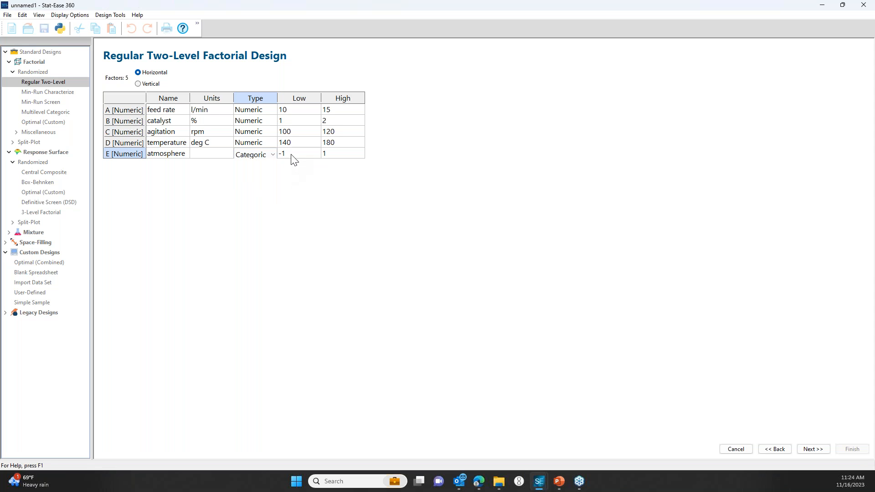
Set the atmosphere factor's low level to nitrogen and high level to air, and continue to the response definitions.
{"action": "left_click", "coordinate": [294, 154]}
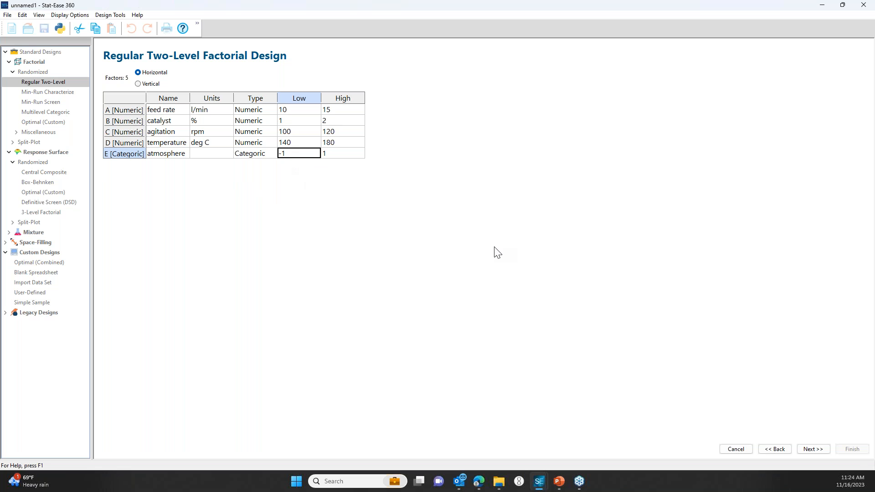
{"action": "type", "text": "nitrogen"}
{"action": "key", "text": "Tab"}
{"action": "type", "text": "air"}
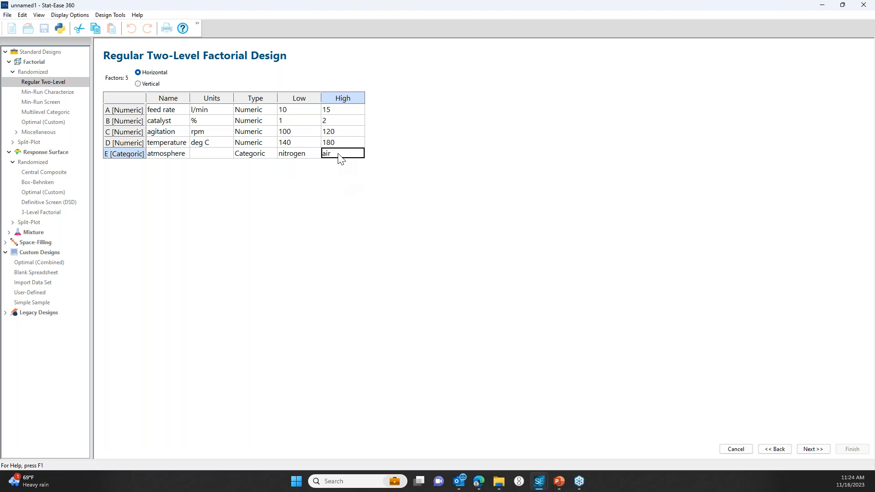
{"action": "left_click", "coordinate": [813, 449]}
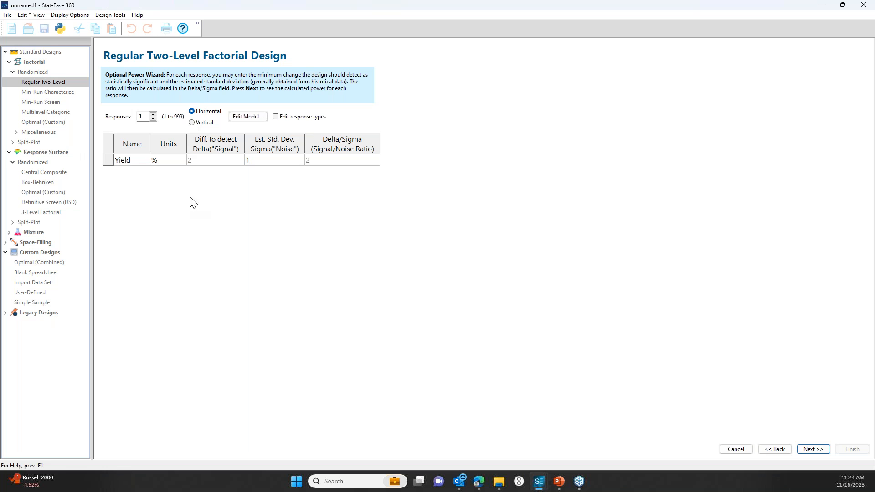
Give the Yield response a difference to detect of 3 and an estimated standard deviation of 2, and build the design.
{"action": "left_click", "coordinate": [204, 162]}
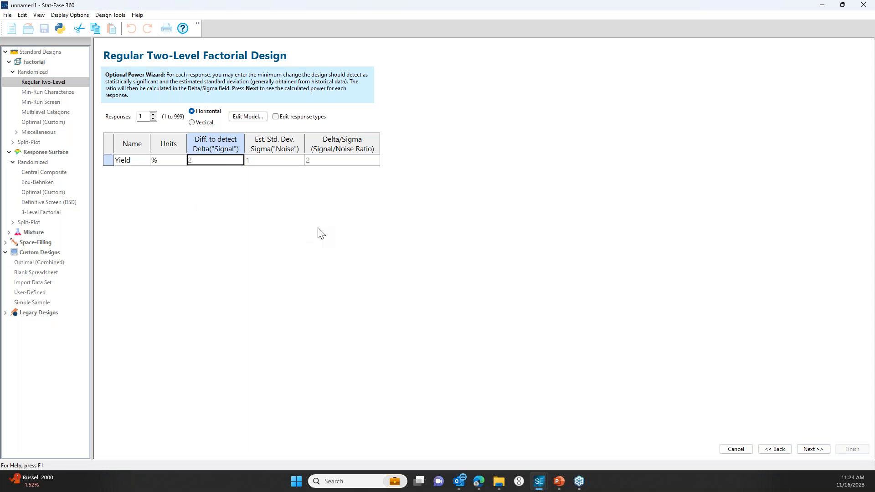
{"action": "type", "text": "3"}
{"action": "key", "text": "Tab"}
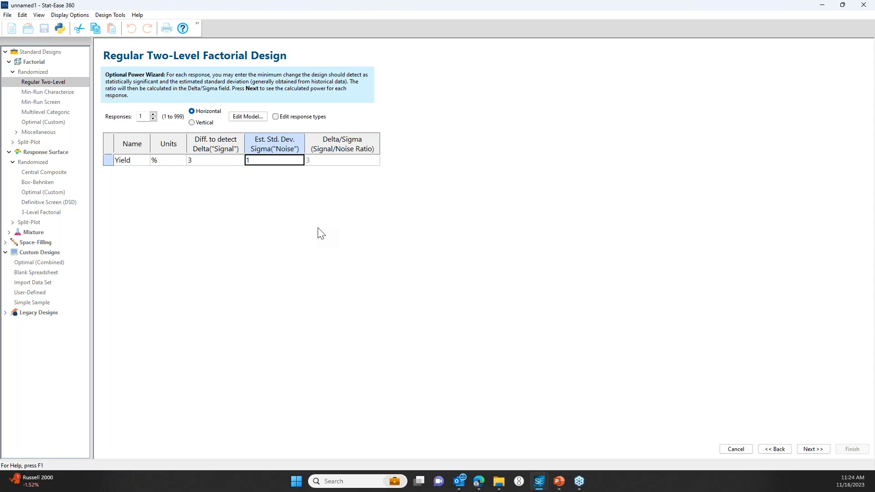
{"action": "type", "text": "2"}
{"action": "key", "text": "Tab"}
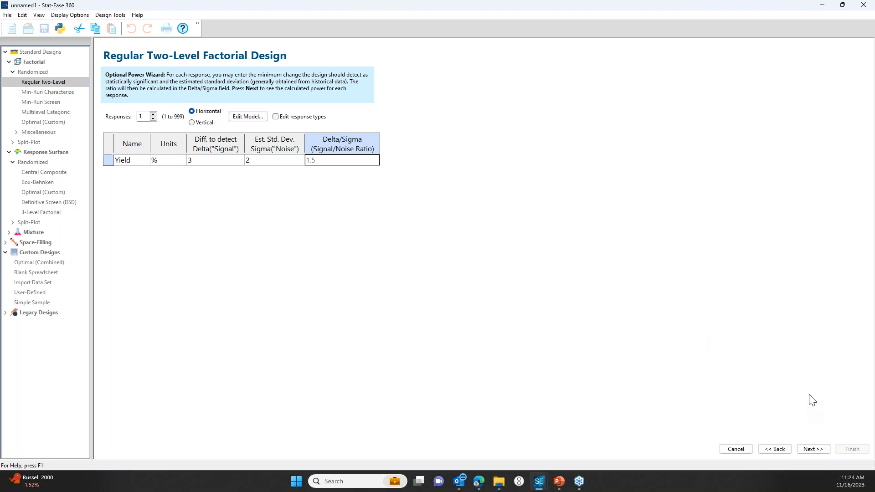
{"action": "left_click", "coordinate": [813, 449]}
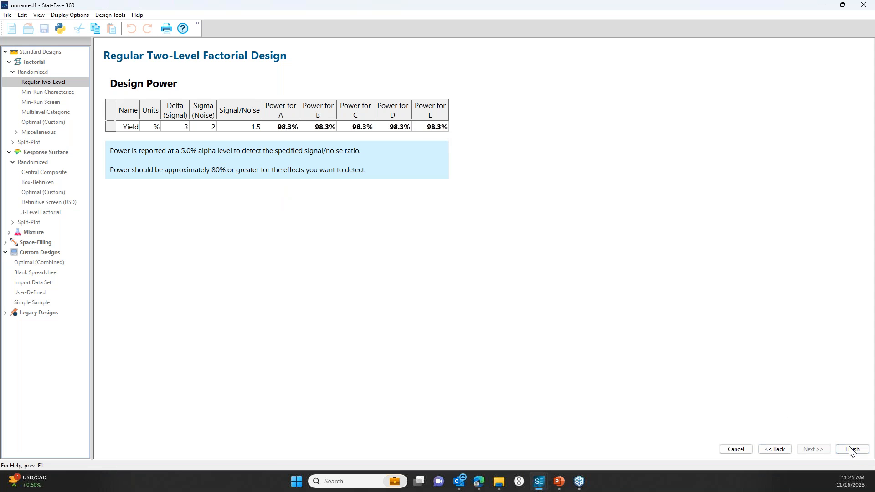
{"action": "left_click", "coordinate": [859, 451]}
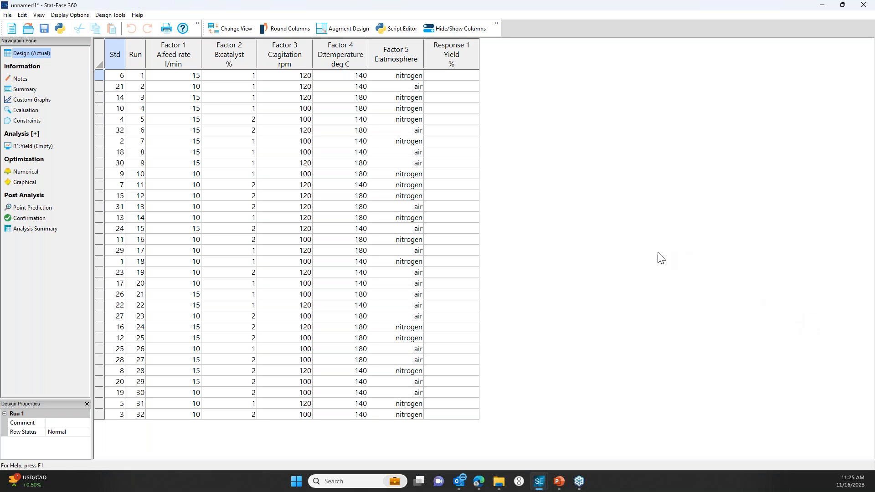
Fill the Yield response with data from the existing simulation file rsw reactor.simx.
{"action": "right_click", "coordinate": [440, 60]}
{"action": "left_click", "coordinate": [472, 96]}
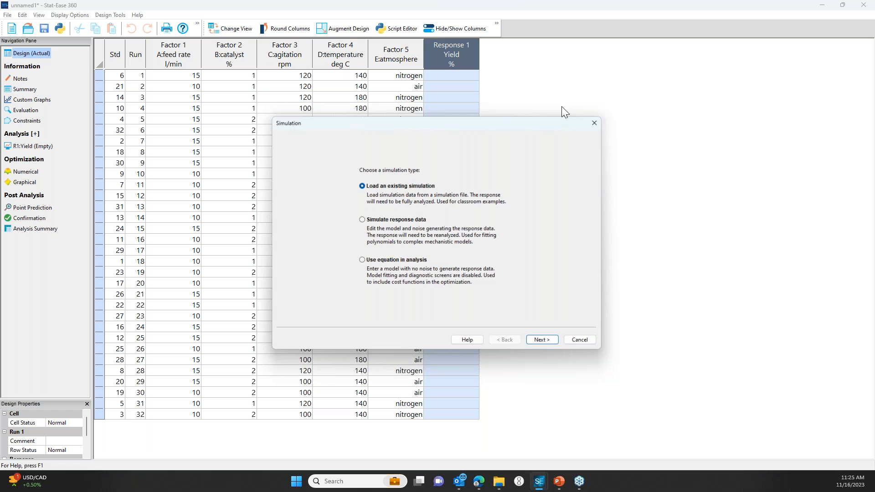
{"action": "left_click", "coordinate": [546, 344]}
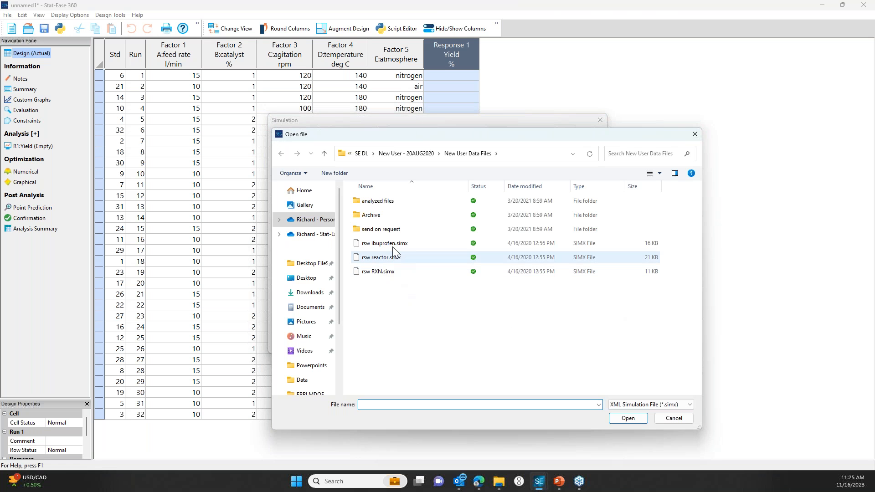
{"action": "double_click", "coordinate": [416, 258]}
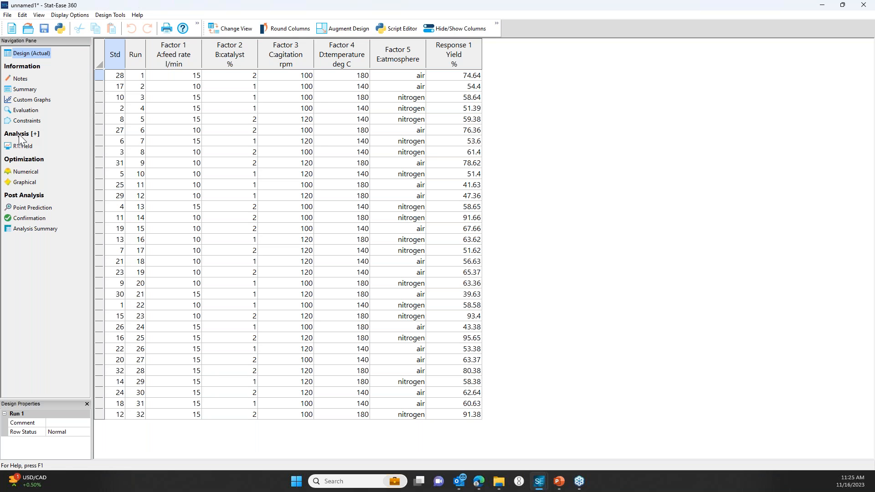
Start the Yield analysis without a transform and select the effects B, D, E, BD and DE on the half-normal plot.
{"action": "left_click", "coordinate": [28, 147]}
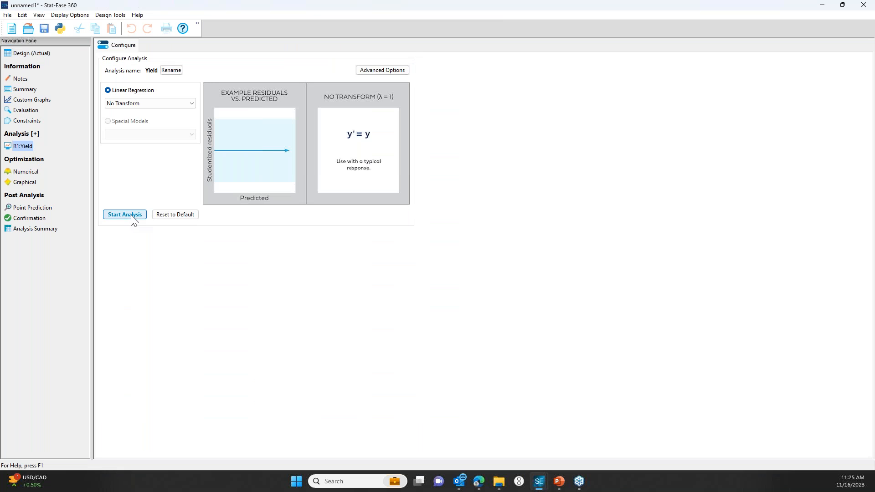
{"action": "left_click", "coordinate": [131, 215]}
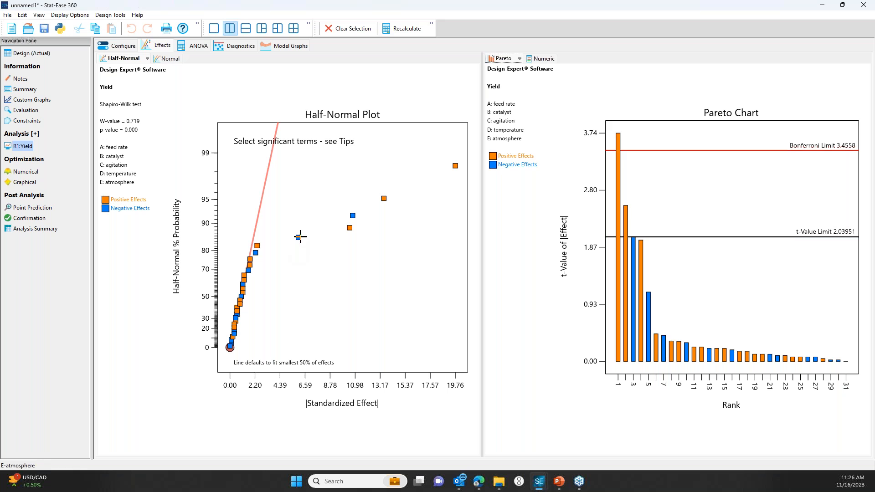
{"action": "mouse_move", "coordinate": [298, 238]}
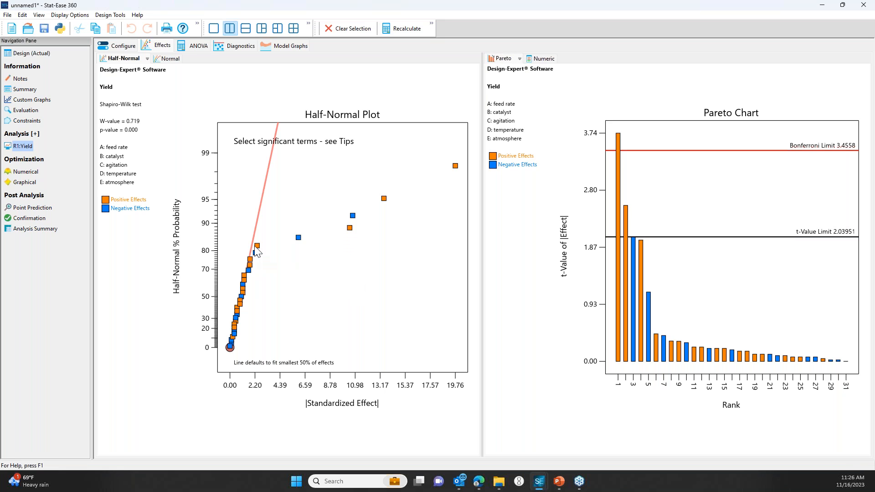
{"action": "mouse_move", "coordinate": [256, 251]}
{"action": "mouse_move", "coordinate": [249, 271]}
{"action": "left_click_drag", "start_coordinate": [284, 146], "coordinate": [469, 272]}
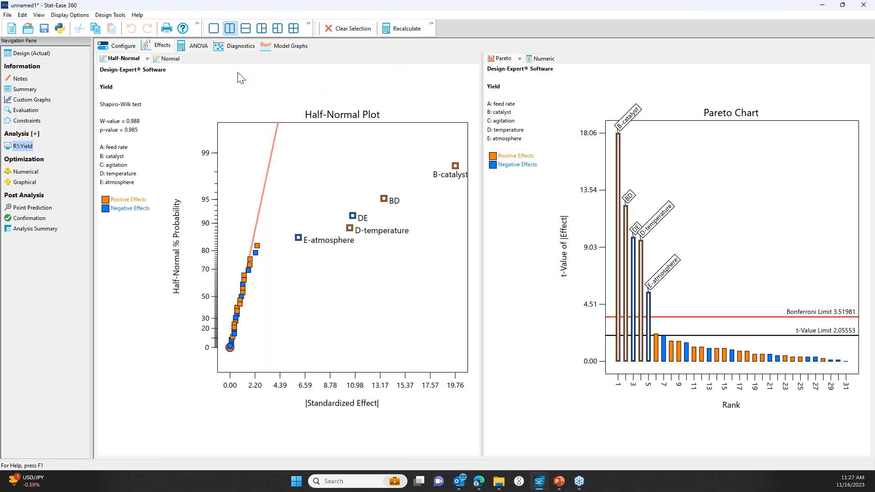
Examine the Yield model's ANOVA p-values and significance, and check its diagnostic plots including Predicted vs. Actual.
{"action": "left_click", "coordinate": [196, 47]}
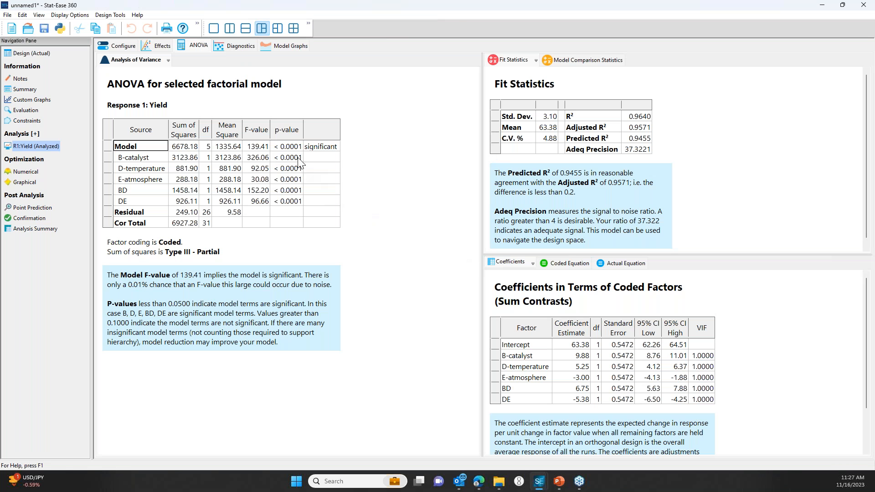
{"action": "left_click", "coordinate": [291, 131]}
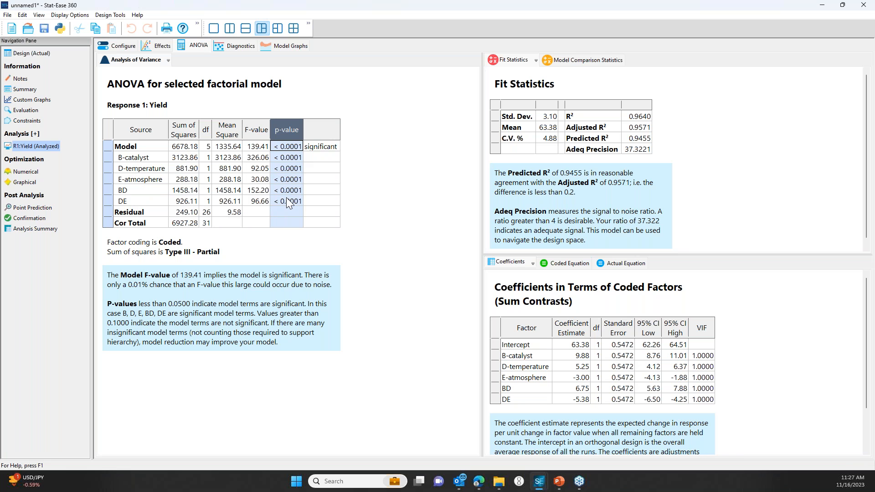
{"action": "left_click", "coordinate": [108, 147]}
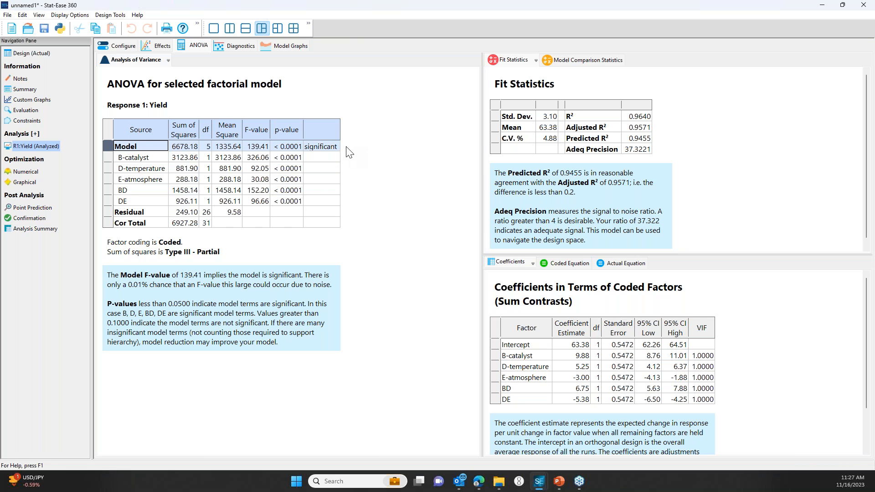
{"action": "left_click", "coordinate": [321, 148]}
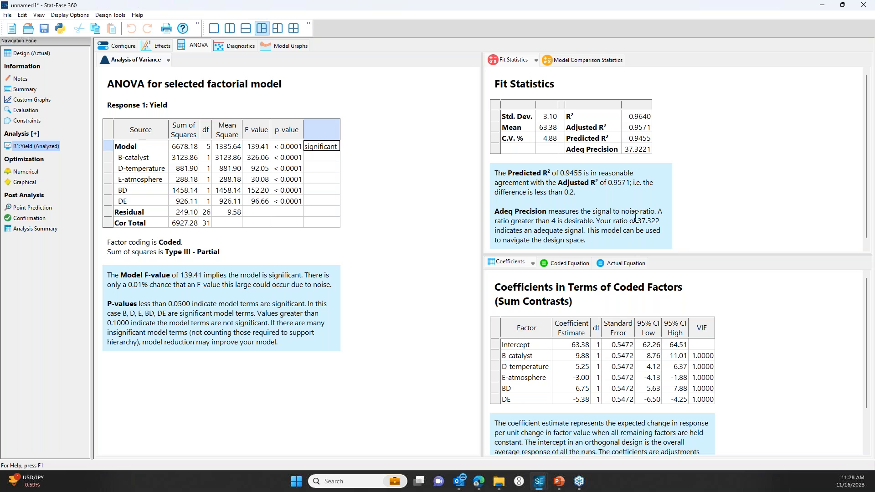
{"action": "left_click", "coordinate": [241, 46]}
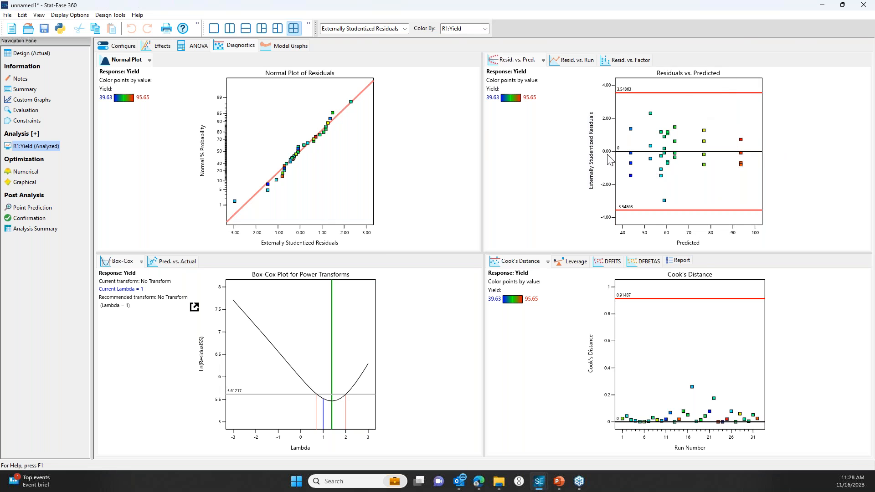
{"action": "left_click", "coordinate": [176, 262]}
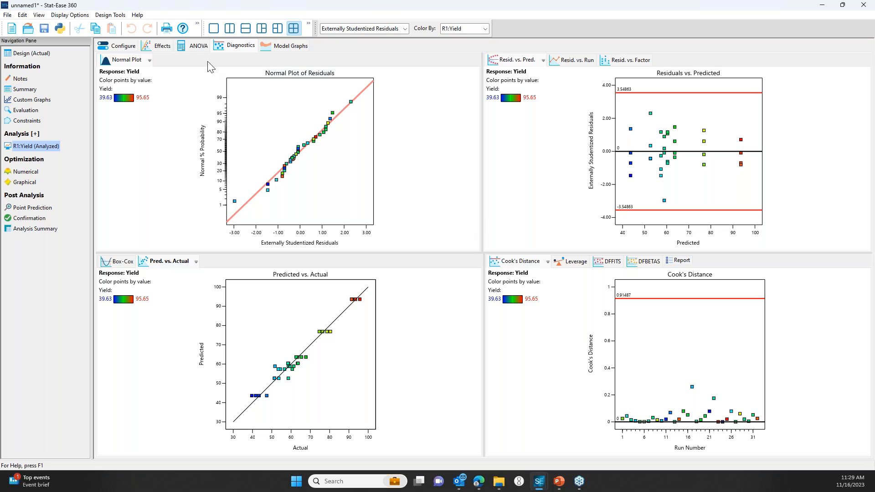
Display the catalyst-temperature interaction graph for Yield with the atmosphere set to air.
{"action": "left_click", "coordinate": [292, 46]}
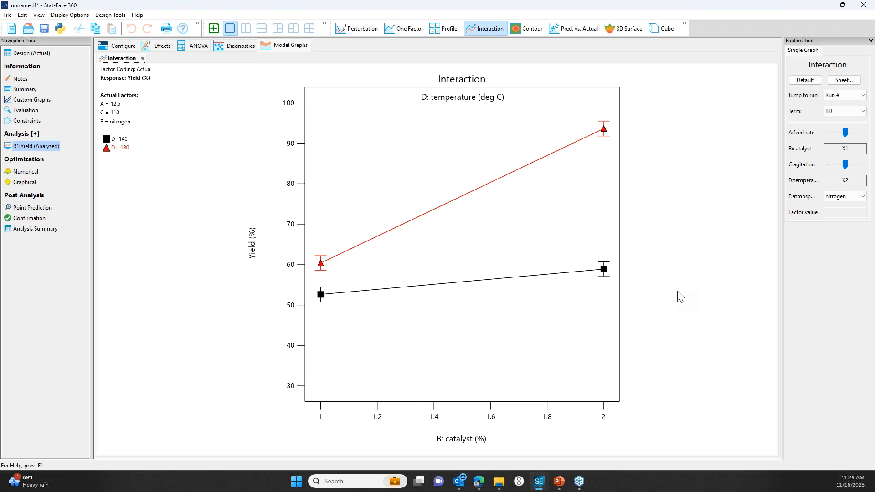
{"action": "left_click", "coordinate": [863, 200]}
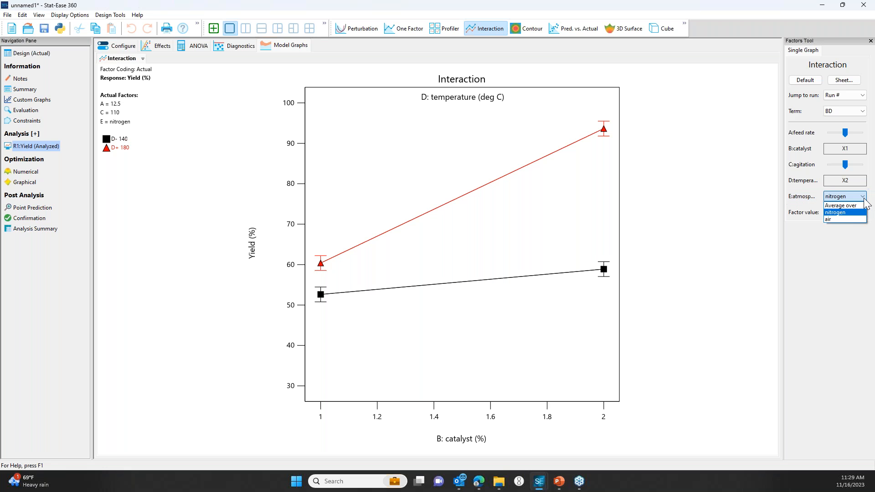
{"action": "left_click", "coordinate": [850, 219]}
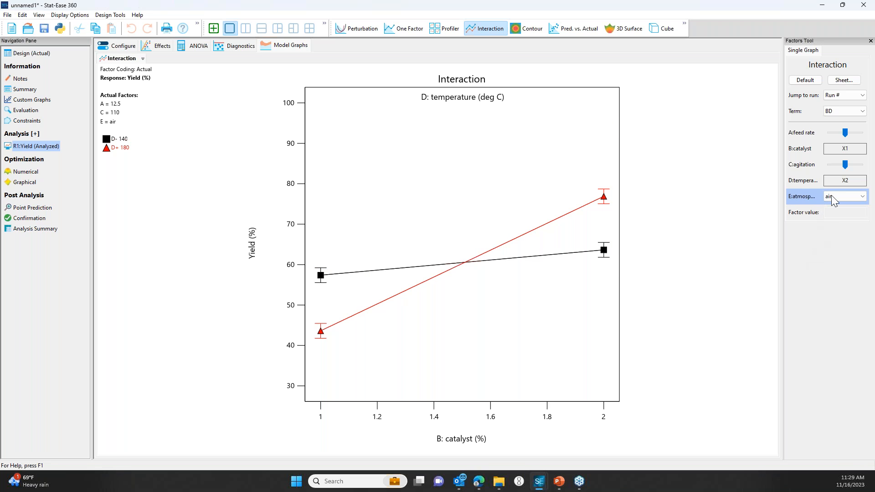
Set the atmosphere to nitrogen and agitation to 110.2 on the Yield interaction graph, and read the prediction at 2% catalyst and 180 deg C.
{"action": "left_click", "coordinate": [850, 200]}
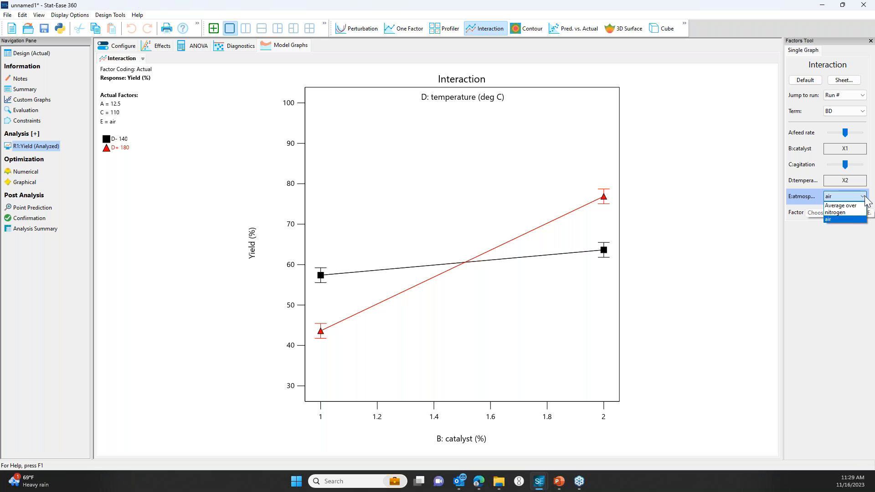
{"action": "left_click", "coordinate": [847, 212]}
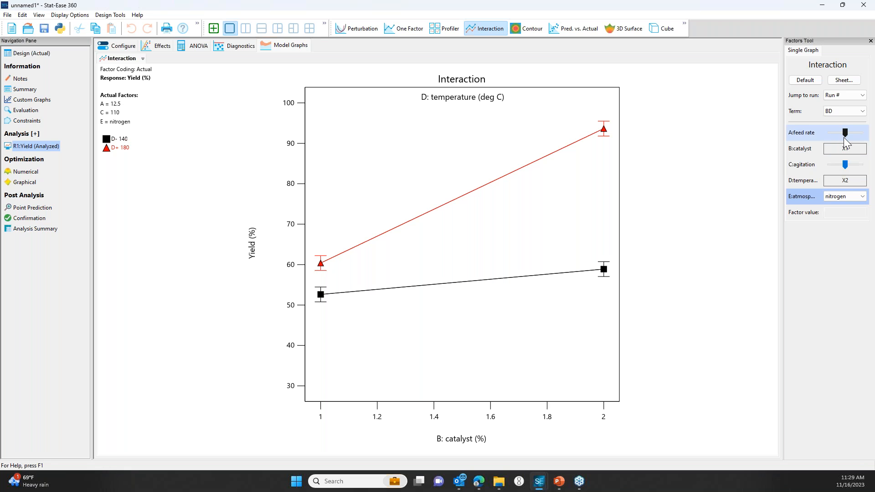
{"action": "left_click_drag", "start_coordinate": [844, 133], "coordinate": [839, 172]}
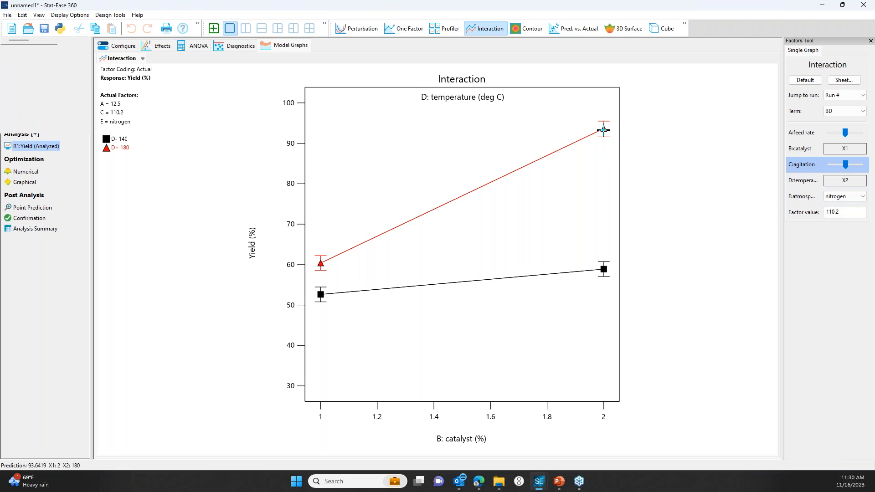
{"action": "left_click", "coordinate": [603, 130]}
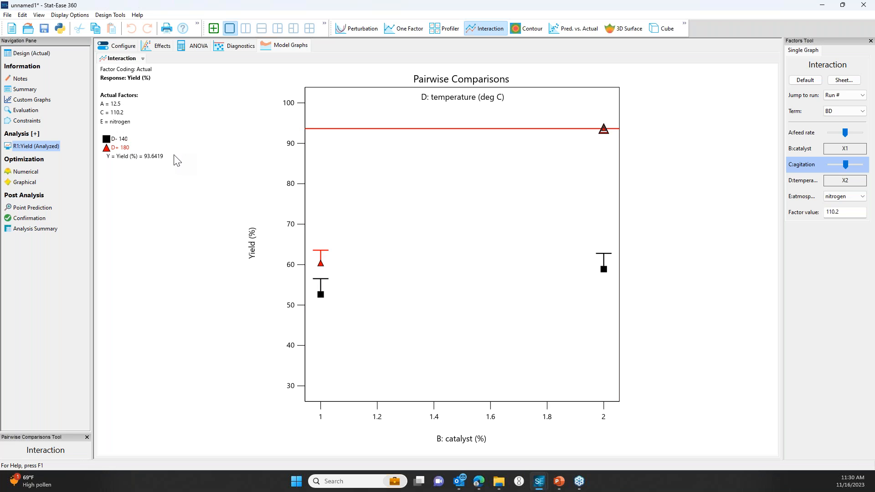
{"action": "left_click", "coordinate": [451, 233]}
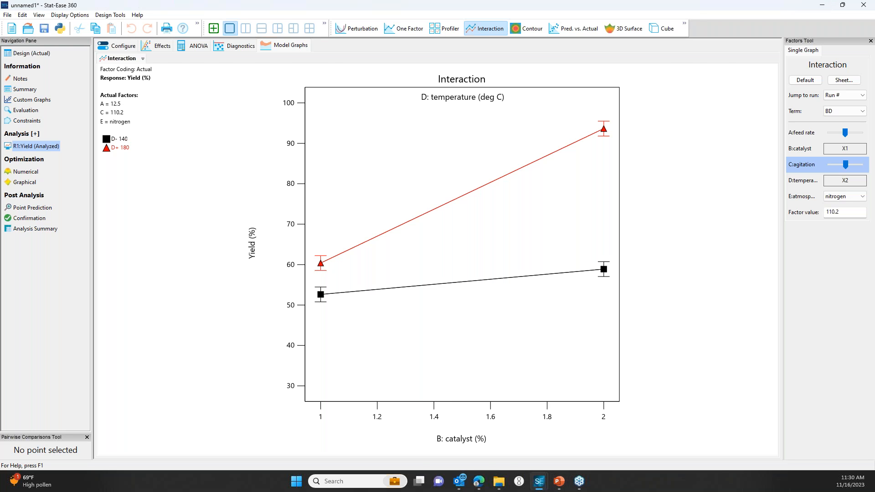
Switch to the PowerPoint slide show and advance to the Factorial Design Summary slide.
{"action": "key", "text": "alt+Tab"}
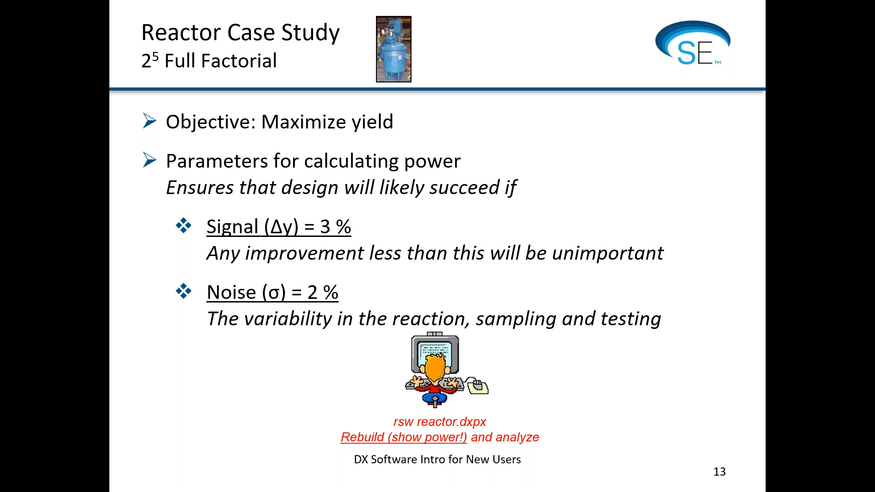
{"action": "left_click", "coordinate": [587, 329]}
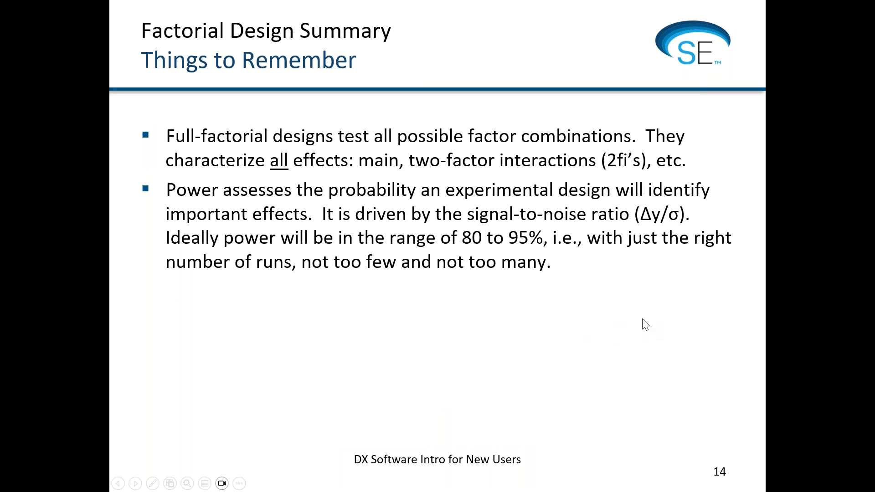
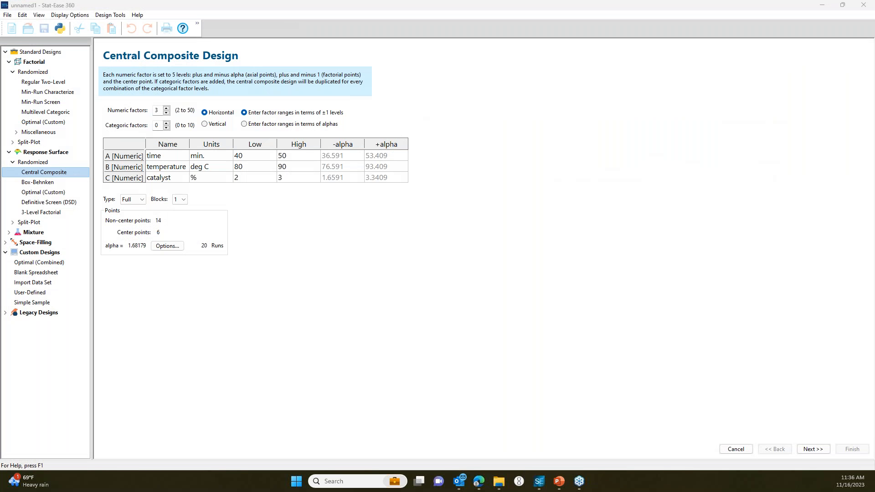
Create the 20-run central composite design for time, temperature and catalyst with the responses Conversion (%) and Activity, widening the response name column.
{"action": "left_click", "coordinate": [167, 156]}
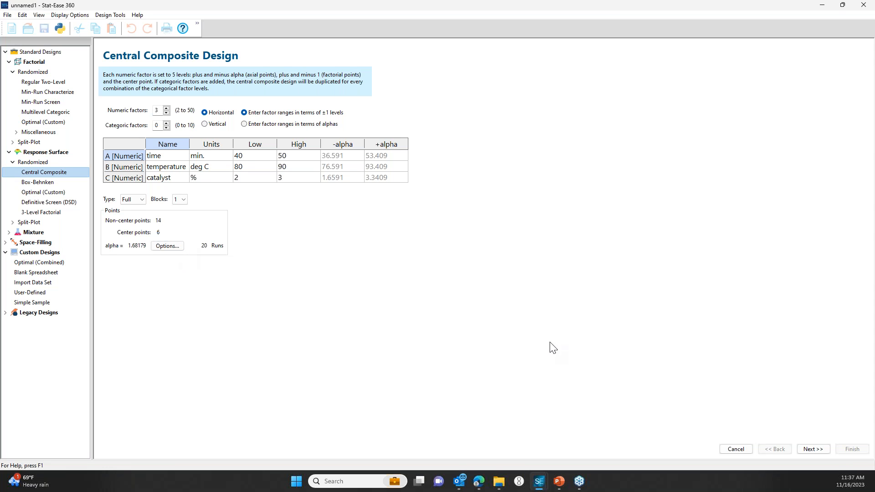
{"action": "left_click", "coordinate": [814, 449]}
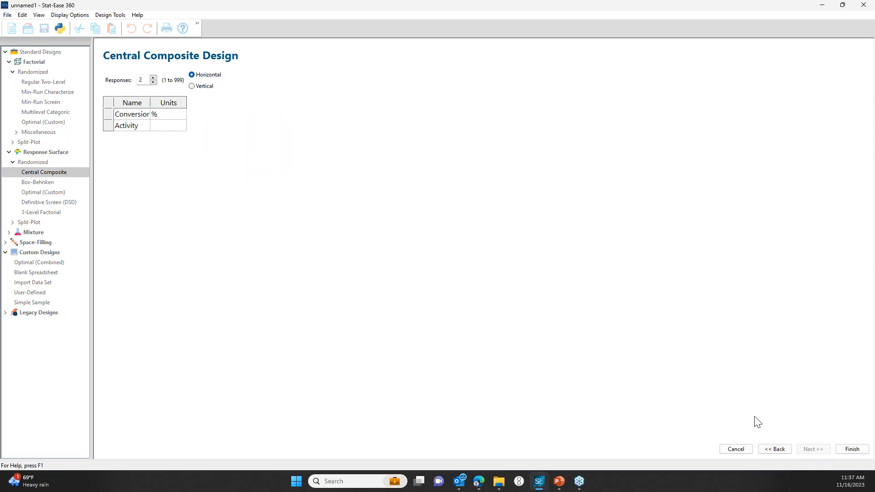
{"action": "double_click", "coordinate": [152, 103]}
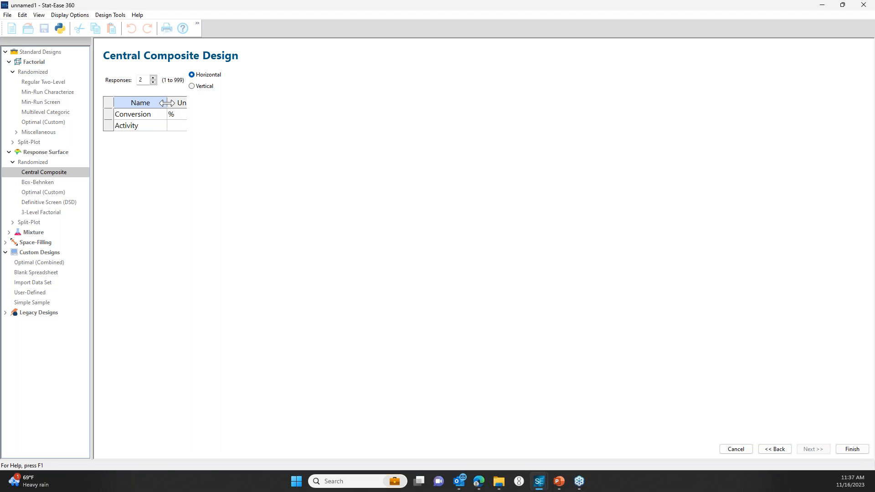
{"action": "left_click", "coordinate": [850, 449]}
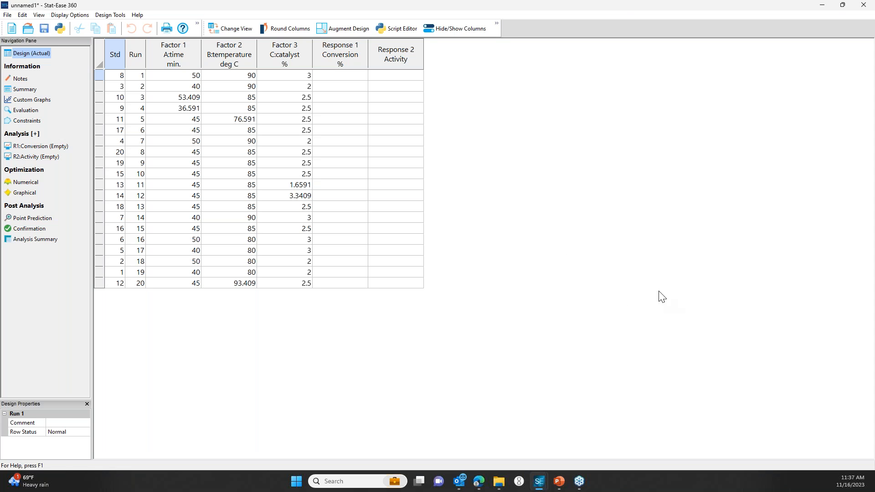
Load the existing simulation file rsw RXN.simx to fill the Conversion and Activity responses, and inspect the axial catalyst levels.
{"action": "right_click", "coordinate": [353, 66]}
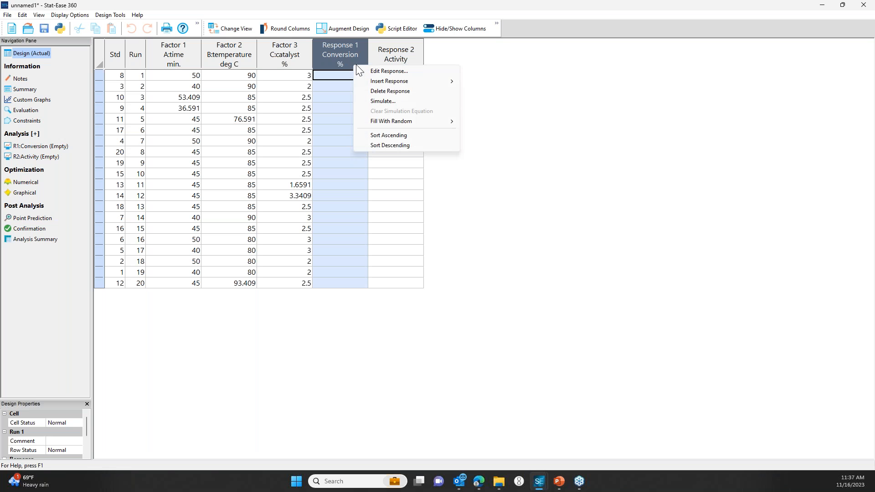
{"action": "left_click", "coordinate": [408, 101]}
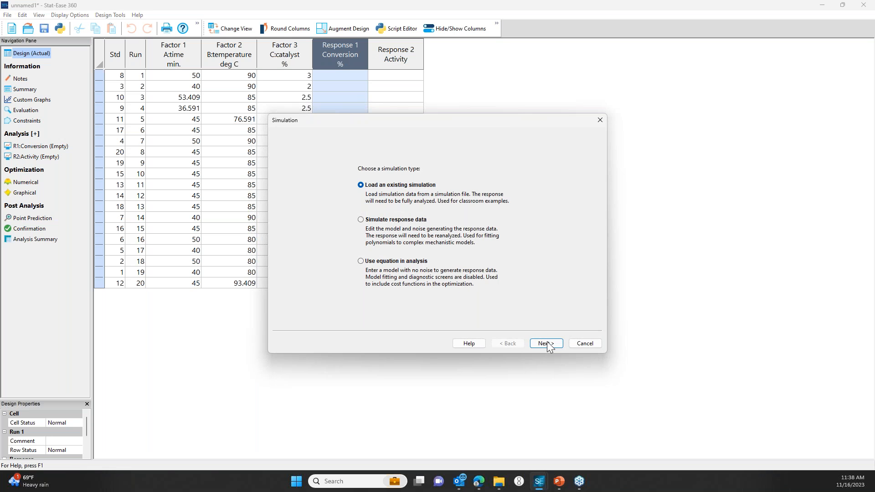
{"action": "left_click", "coordinate": [547, 343]}
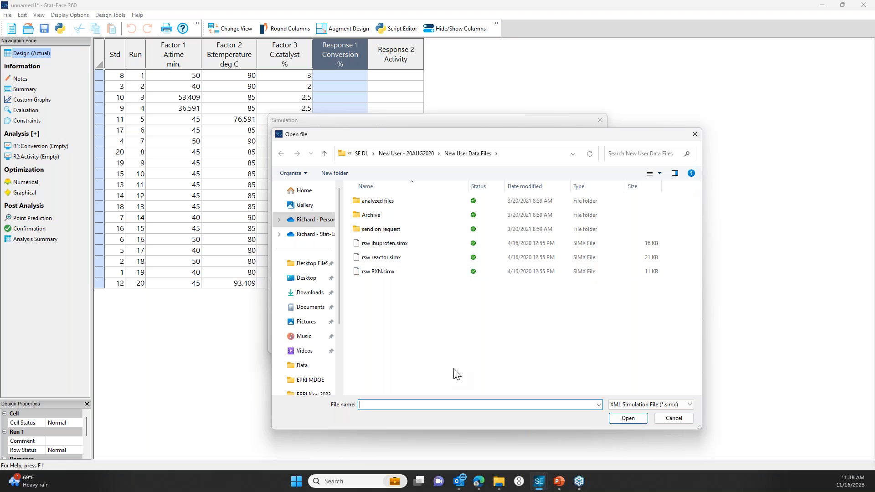
{"action": "double_click", "coordinate": [395, 270]}
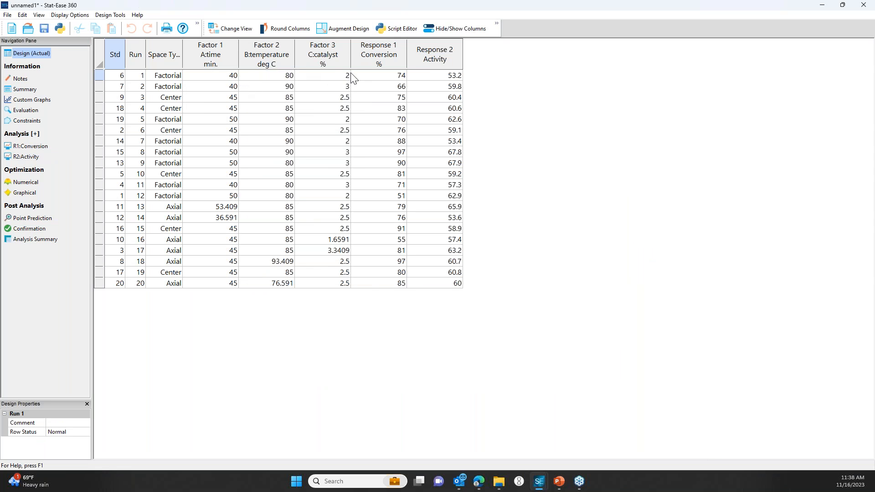
{"action": "left_click_drag", "start_coordinate": [344, 240], "coordinate": [349, 252]}
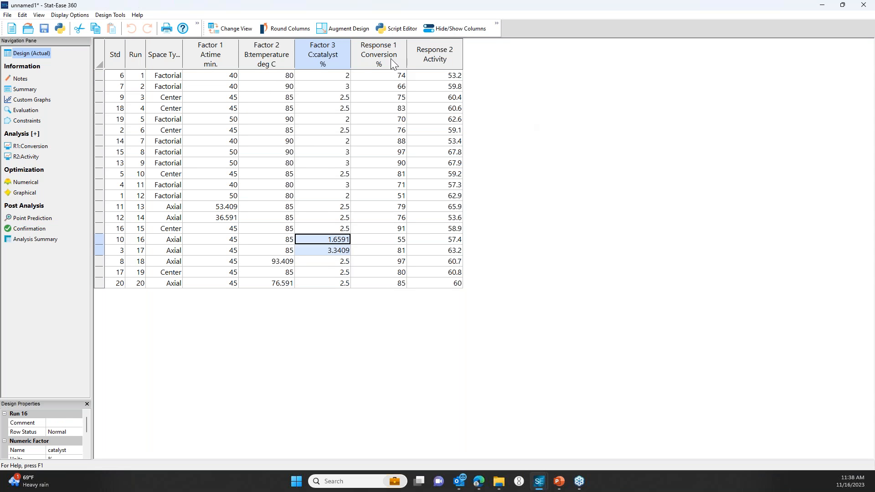
{"action": "left_click", "coordinate": [412, 57]}
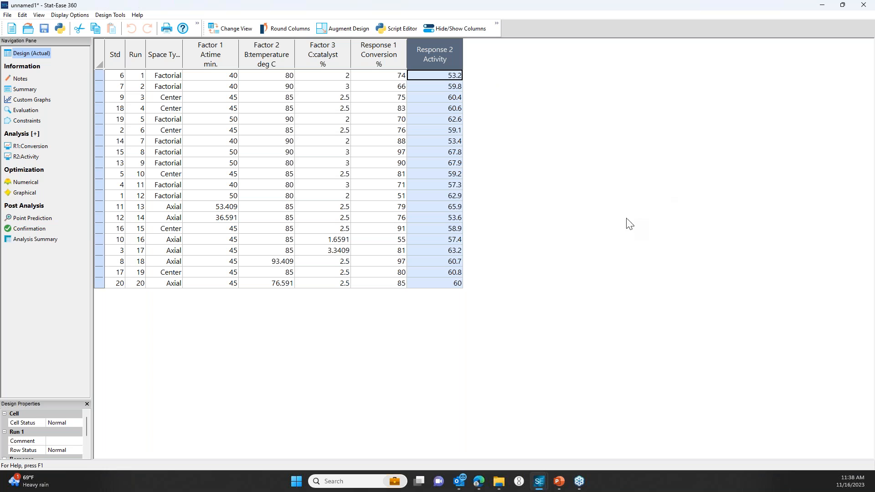
Analyze Conversion without a transform using the quadratic model, and check the model and lack-of-fit significance in the ANOVA.
{"action": "left_click", "coordinate": [30, 146]}
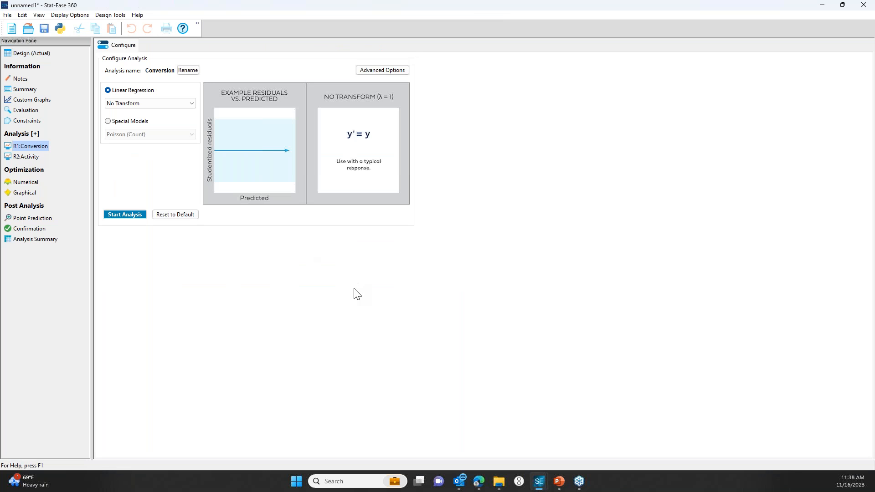
{"action": "left_click", "coordinate": [117, 212]}
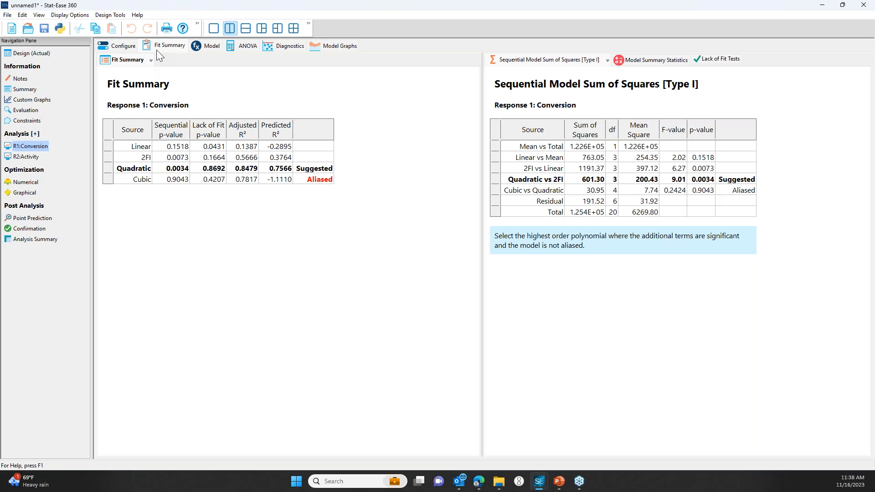
{"action": "left_click", "coordinate": [210, 44]}
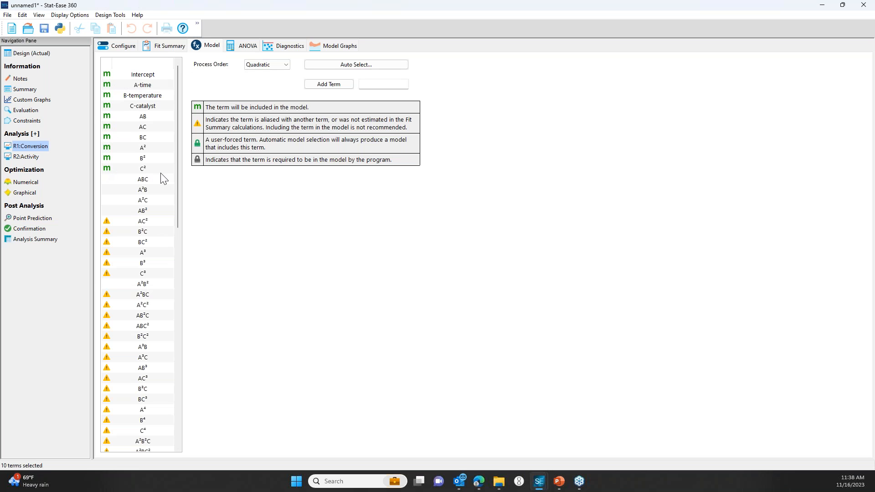
{"action": "left_click", "coordinate": [243, 47]}
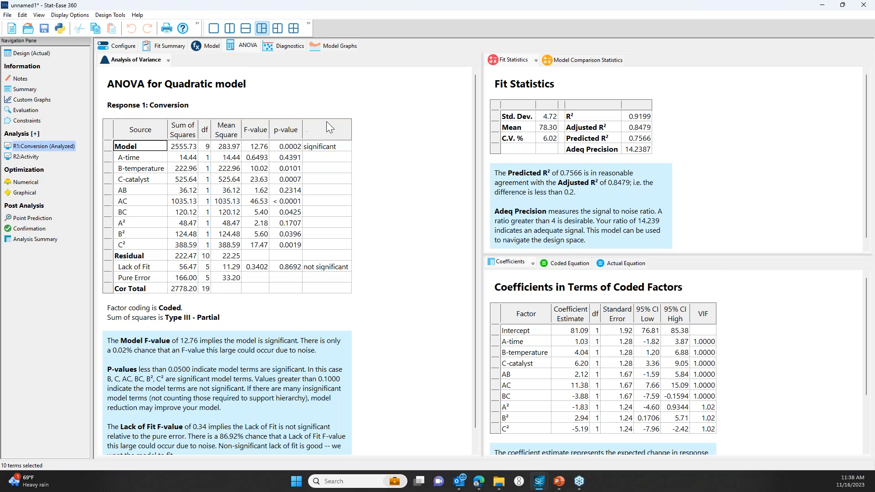
{"action": "left_click", "coordinate": [346, 148]}
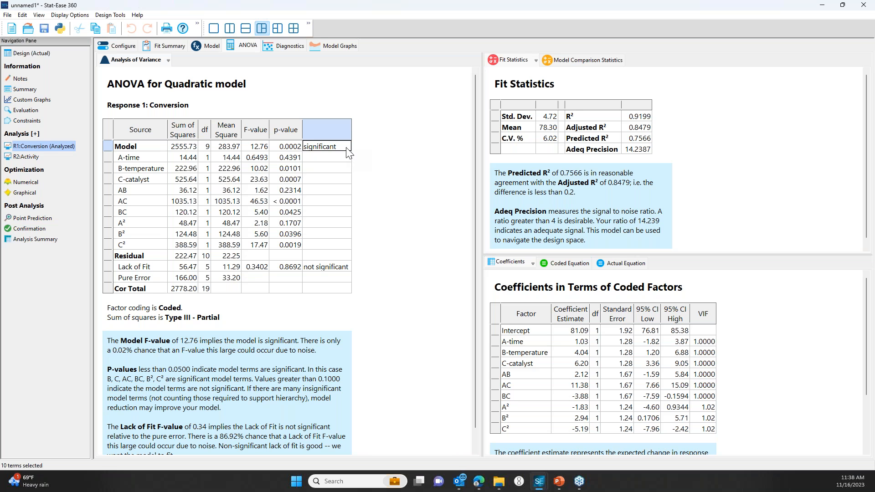
{"action": "left_click", "coordinate": [335, 269]}
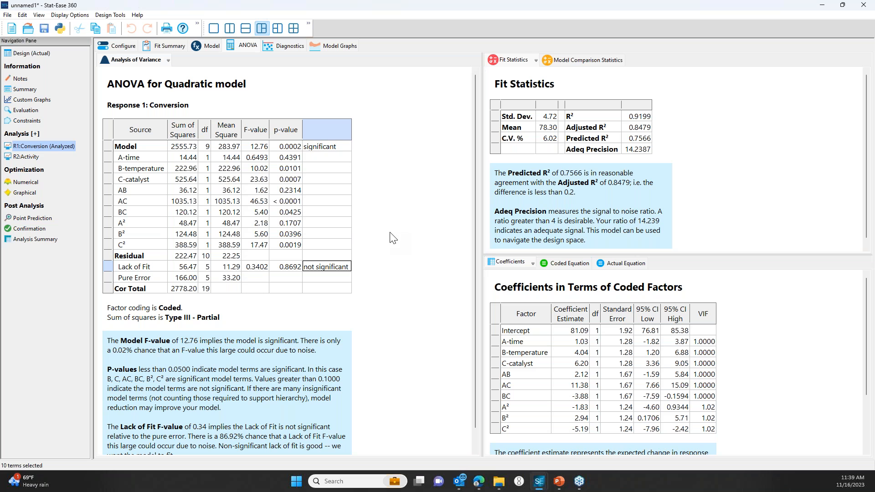
Examine Conversion's diagnostic plots, tracing the outlying residual through the Predicted vs. Actual and DFFITS plots.
{"action": "left_click", "coordinate": [290, 46]}
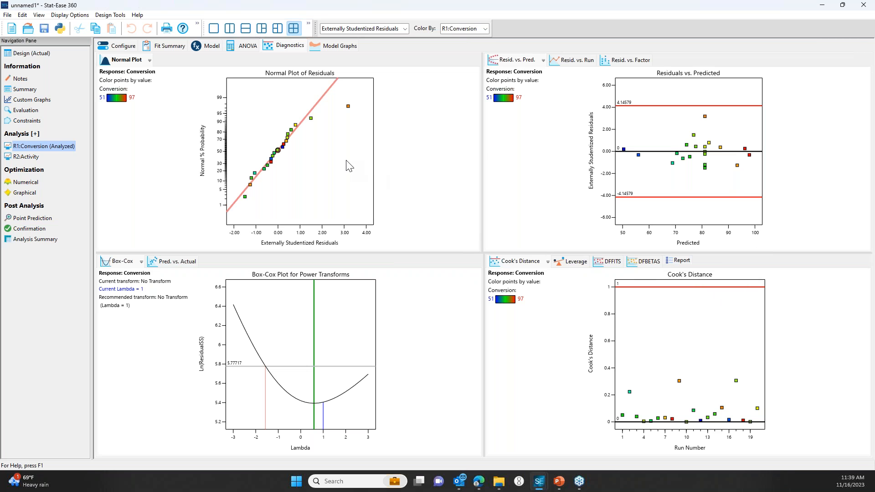
{"action": "left_click_drag", "start_coordinate": [338, 96], "coordinate": [365, 123]}
{"action": "left_click", "coordinate": [175, 263]}
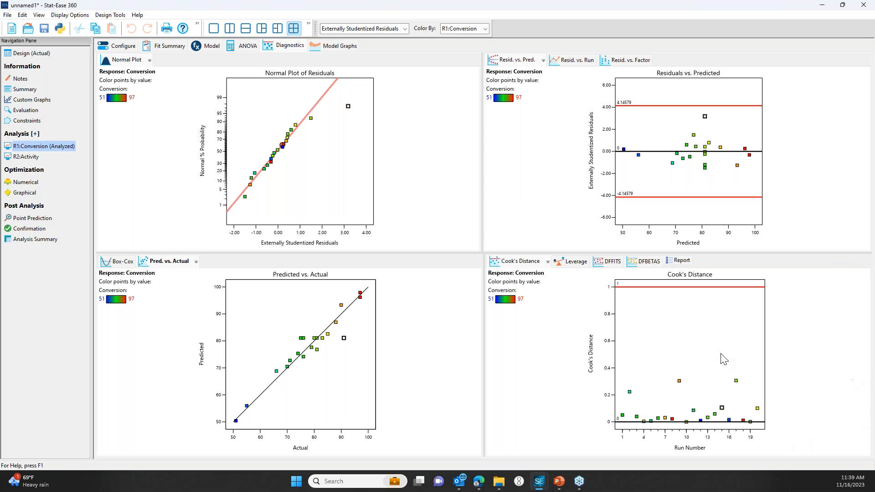
{"action": "left_click", "coordinate": [609, 262]}
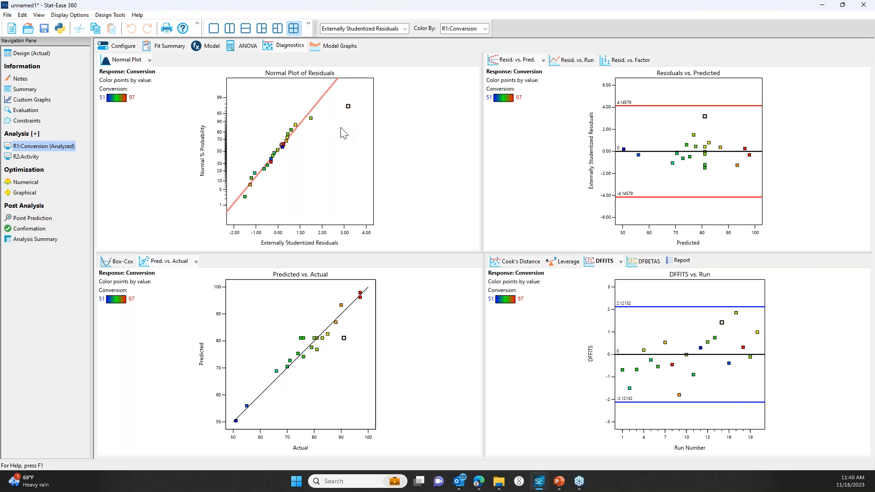
{"action": "left_click", "coordinate": [347, 106]}
{"action": "left_click", "coordinate": [448, 148]}
Display Conversion as a 3D surface over time and temperature, comparing catalyst settings of 2 and 2.62.
{"action": "left_click", "coordinate": [342, 46]}
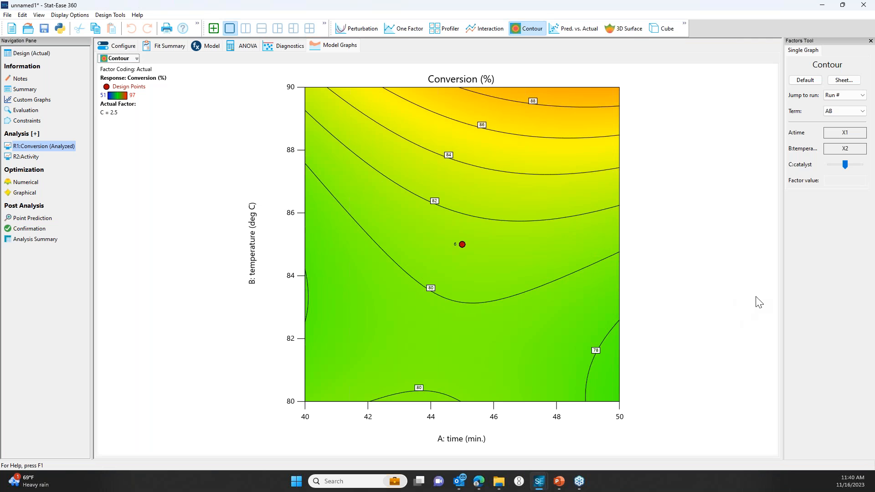
{"action": "left_click", "coordinate": [629, 29]}
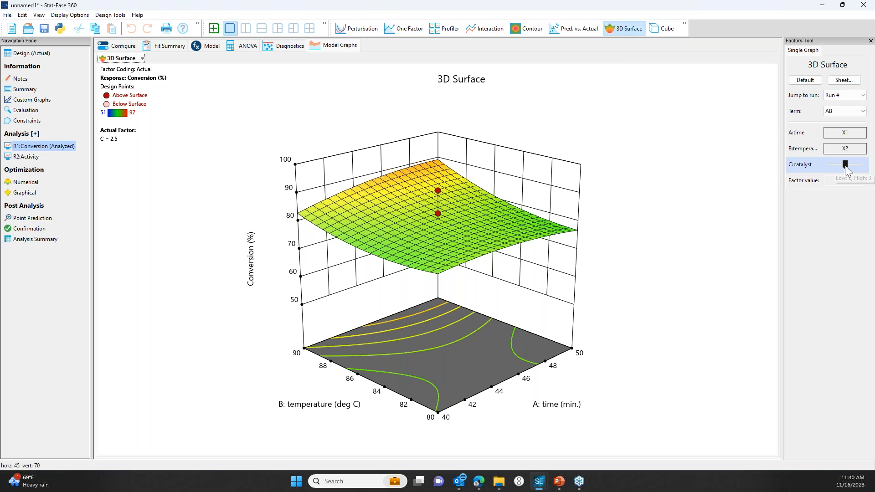
{"action": "left_click_drag", "start_coordinate": [844, 166], "coordinate": [814, 168]}
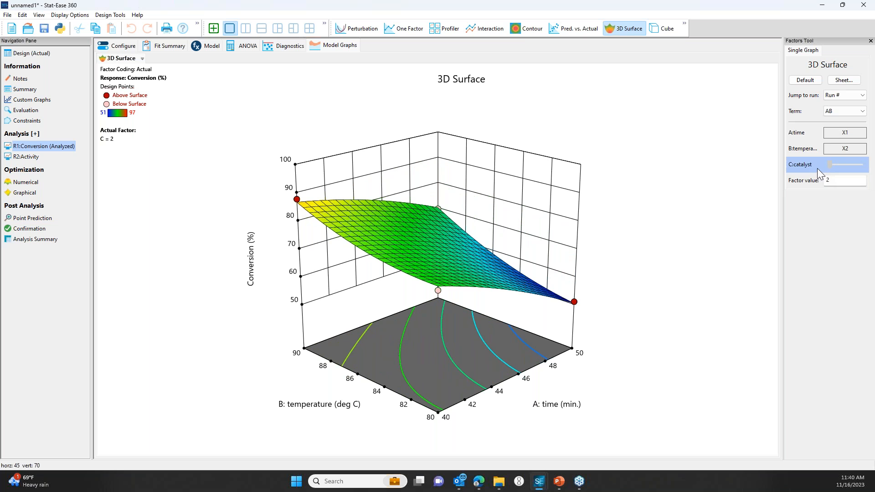
{"action": "left_click_drag", "start_coordinate": [826, 168], "coordinate": [849, 176]}
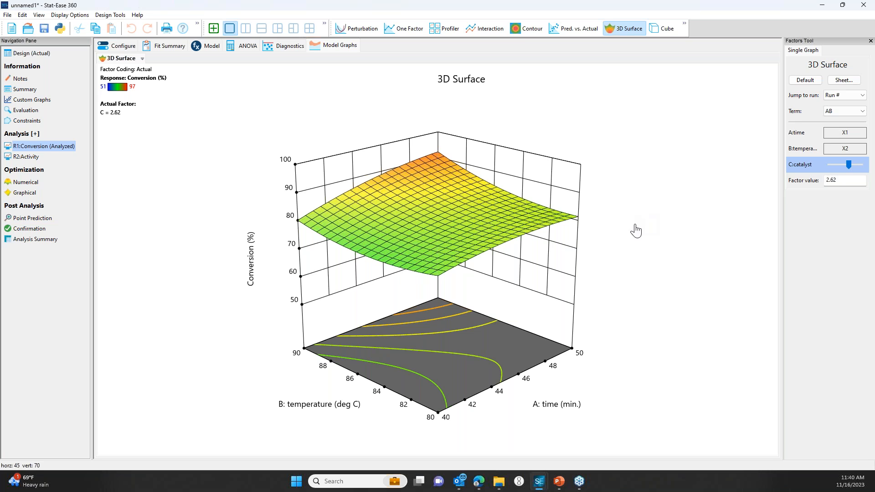
Analyze Activity without a transform using the linear model and display its ANOVA.
{"action": "left_click", "coordinate": [31, 157]}
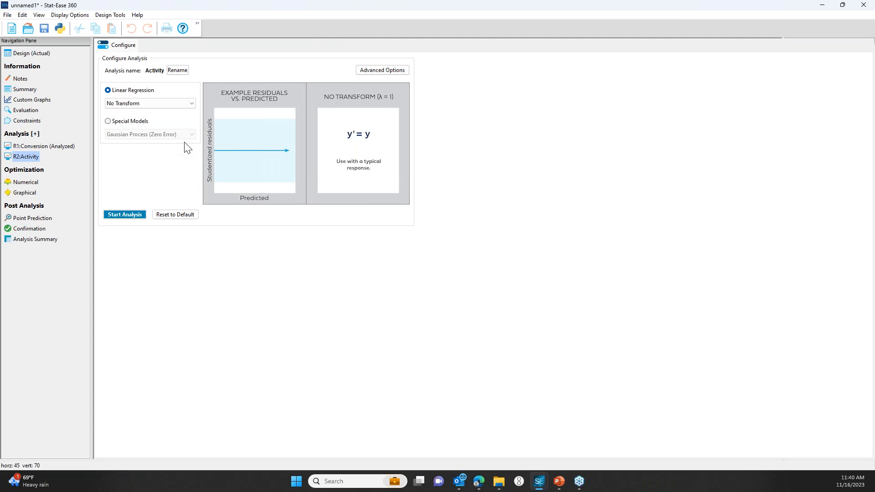
{"action": "left_click", "coordinate": [128, 215]}
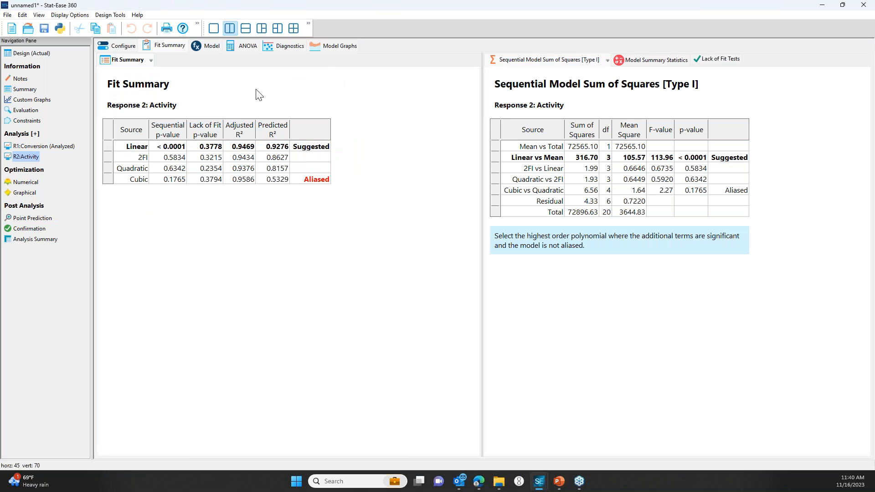
{"action": "left_click", "coordinate": [211, 46]}
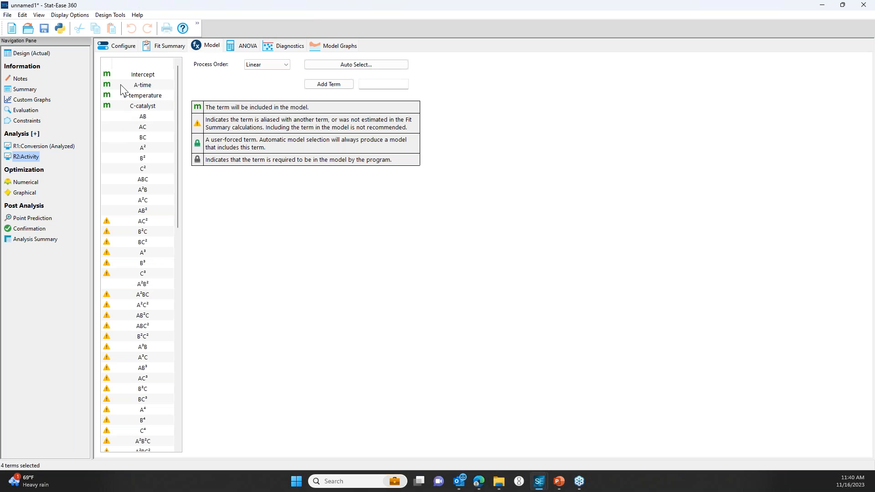
{"action": "left_click", "coordinate": [248, 46]}
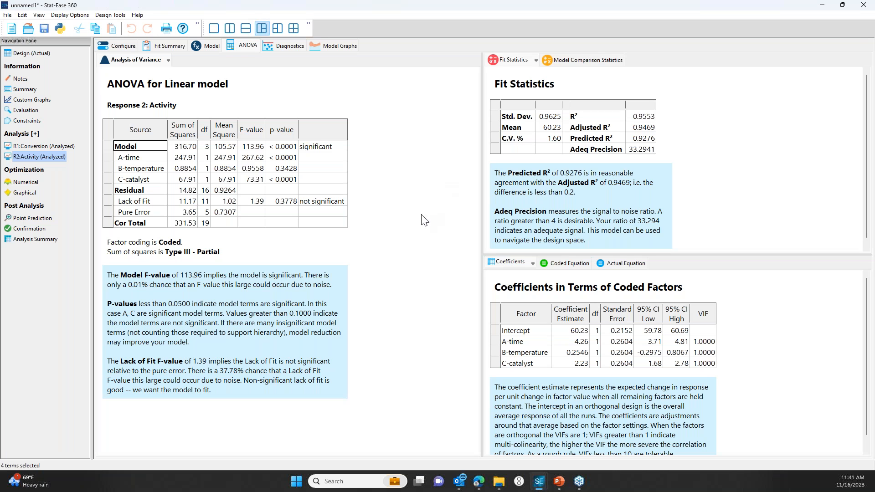
Check Activity's model, lack-of-fit and temperature significance and its fit statistics, and remove the B-temperature term from the model.
{"action": "left_click", "coordinate": [335, 148]}
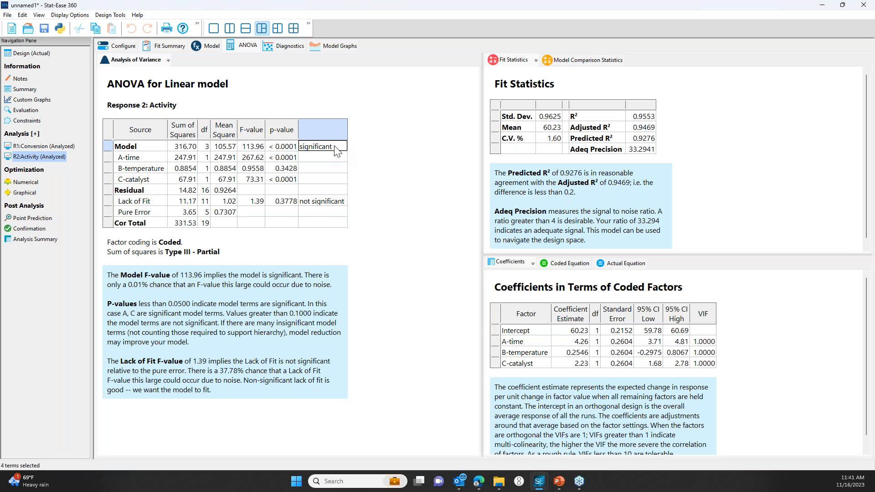
{"action": "left_click", "coordinate": [326, 203]}
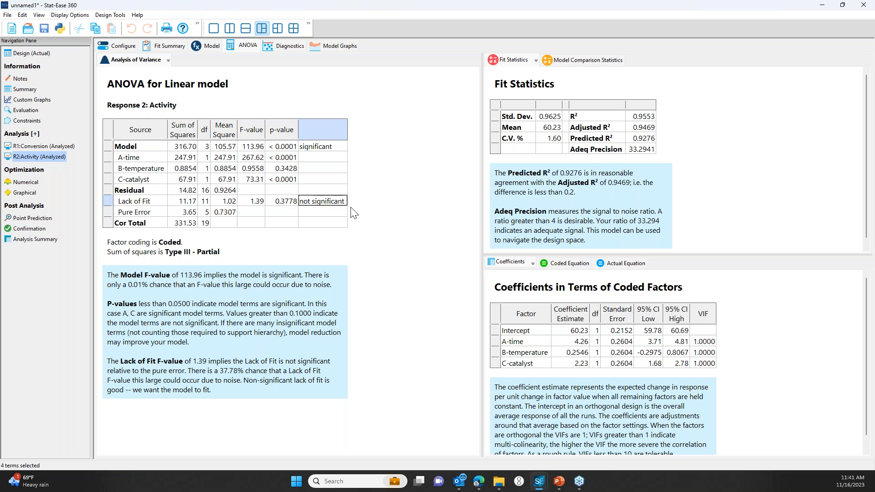
{"action": "left_click", "coordinate": [110, 169]}
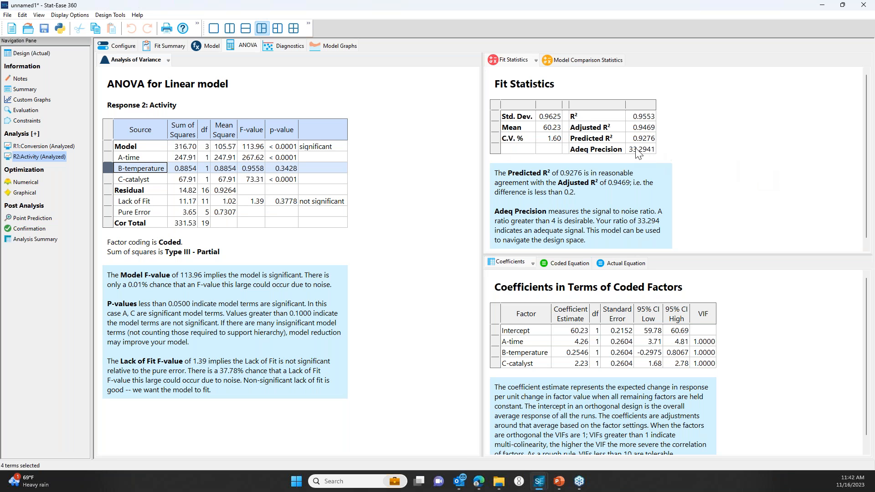
{"action": "left_click", "coordinate": [495, 139]}
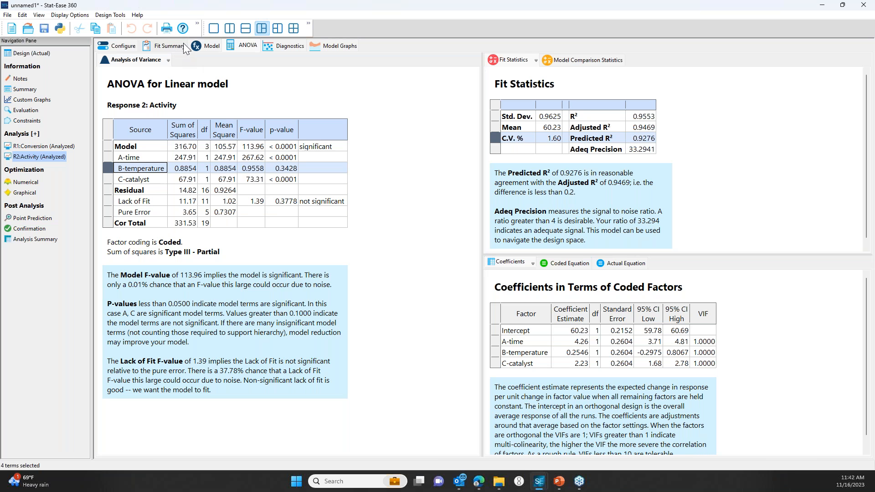
{"action": "left_click", "coordinate": [204, 45]}
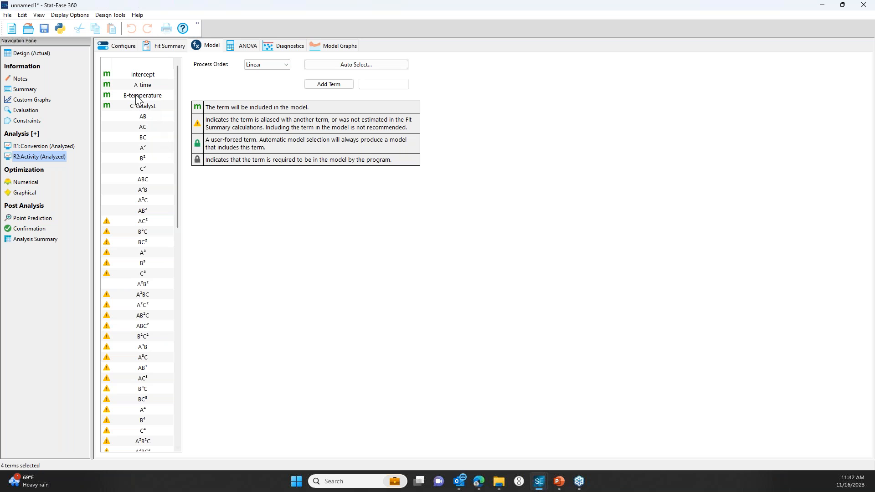
{"action": "double_click", "coordinate": [136, 96]}
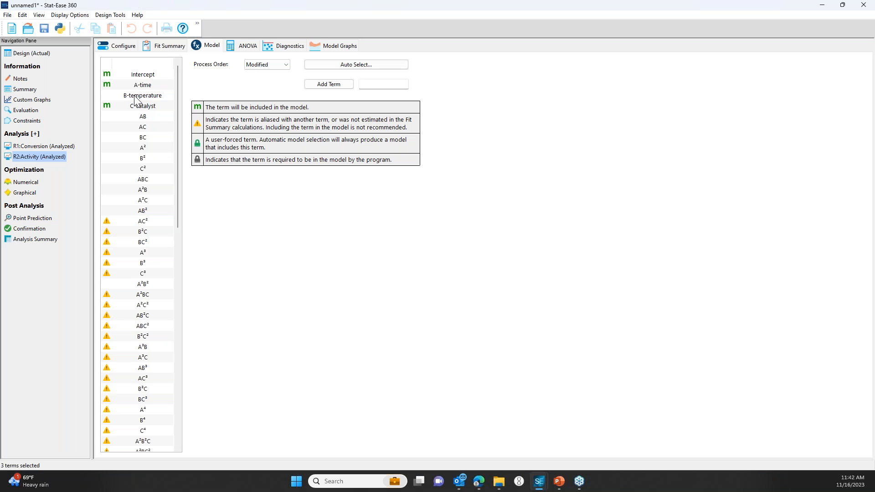
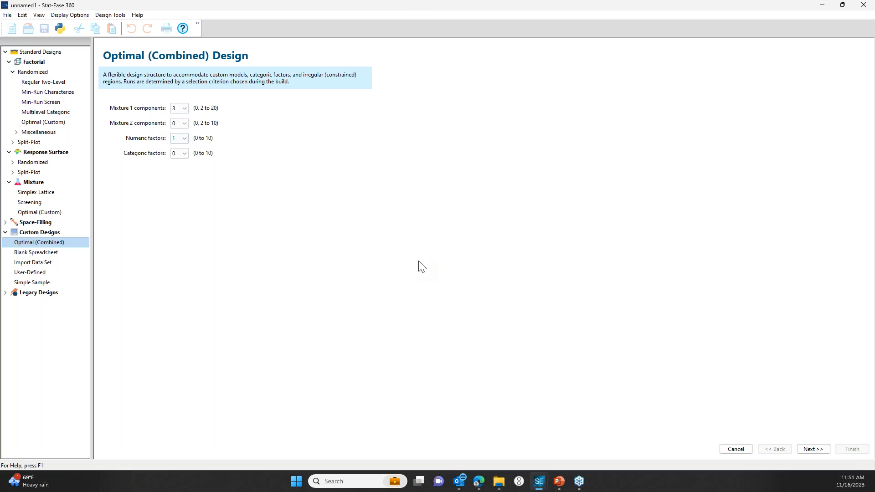
Set up the combined design with EA, MMA and TEC totaling 31 w/v % and a numeric Coating factor from 15 to 25 ml.
{"action": "left_click", "coordinate": [816, 449]}
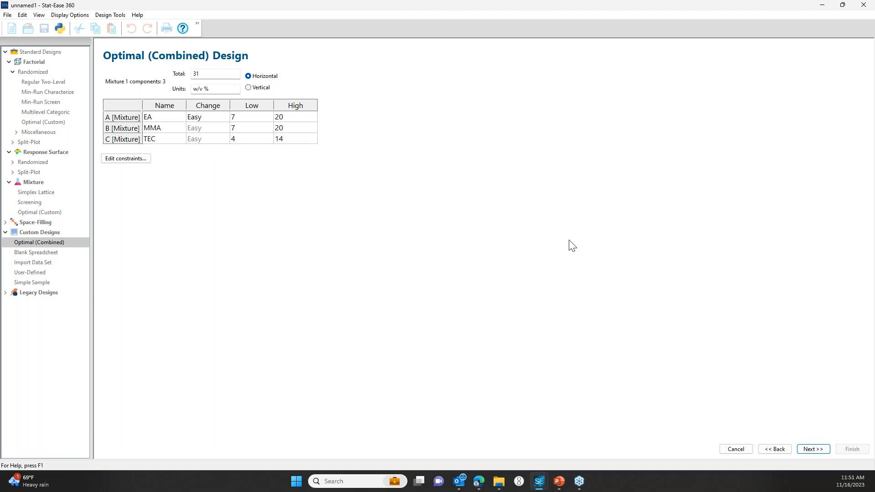
{"action": "double_click", "coordinate": [215, 75]}
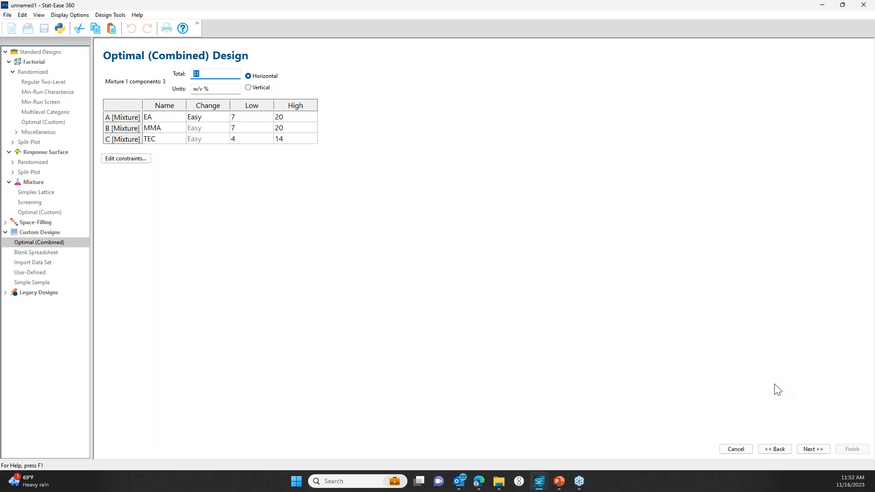
{"action": "left_click", "coordinate": [813, 450]}
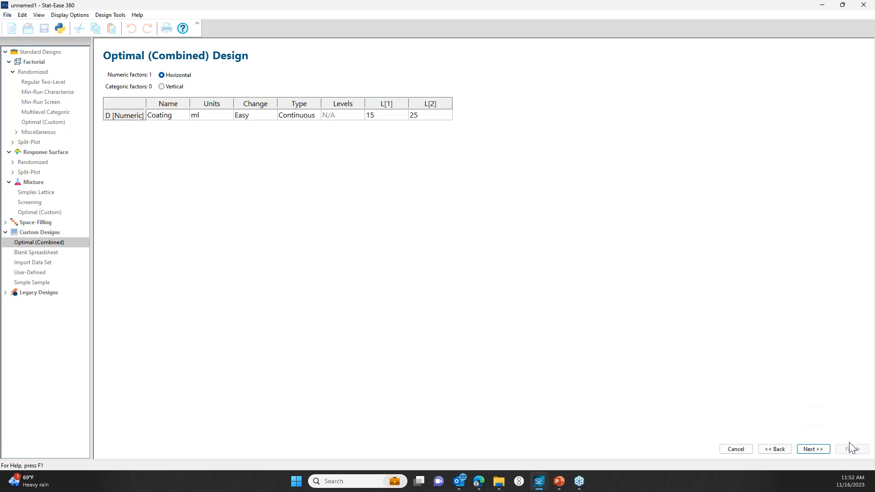
{"action": "left_click", "coordinate": [813, 449]}
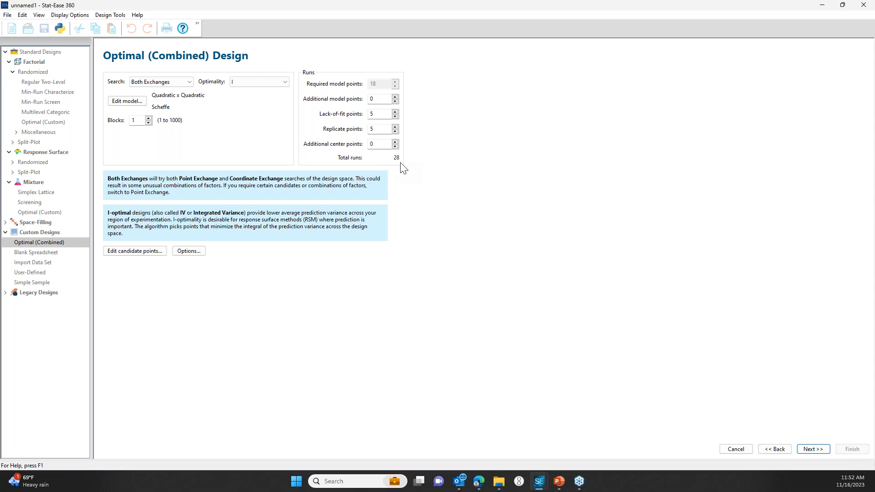
Build the I-optimal quadratic x quadratic design with 5 lack-of-fit and 5 replicate points and the responses Dissolve 1 hr and Dissolve 12 hr.
{"action": "left_click", "coordinate": [814, 449]}
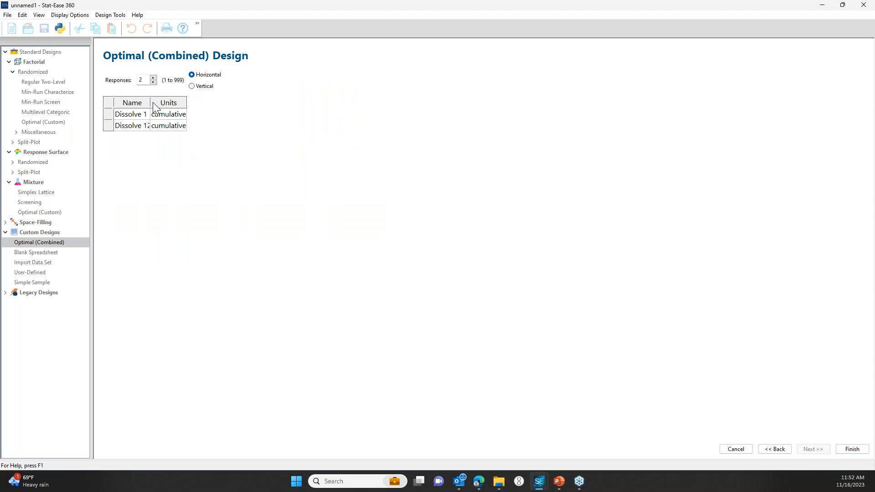
{"action": "left_click_drag", "start_coordinate": [152, 102], "coordinate": [167, 103]}
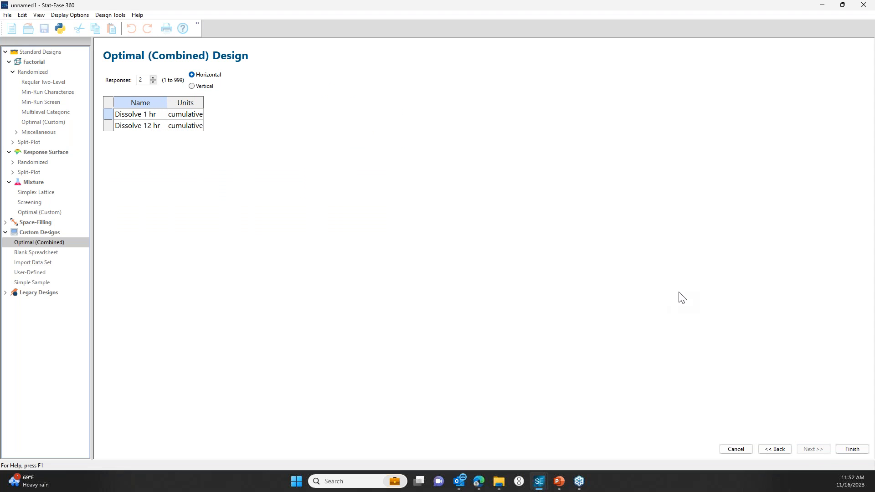
{"action": "left_click", "coordinate": [852, 448]}
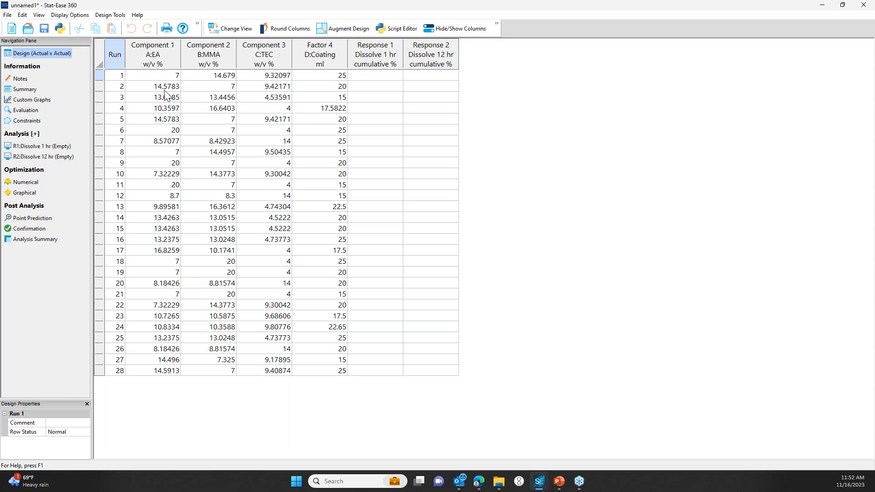
Round the mixture component values in the design to 1 decimal place.
{"action": "right_click", "coordinate": [169, 65]}
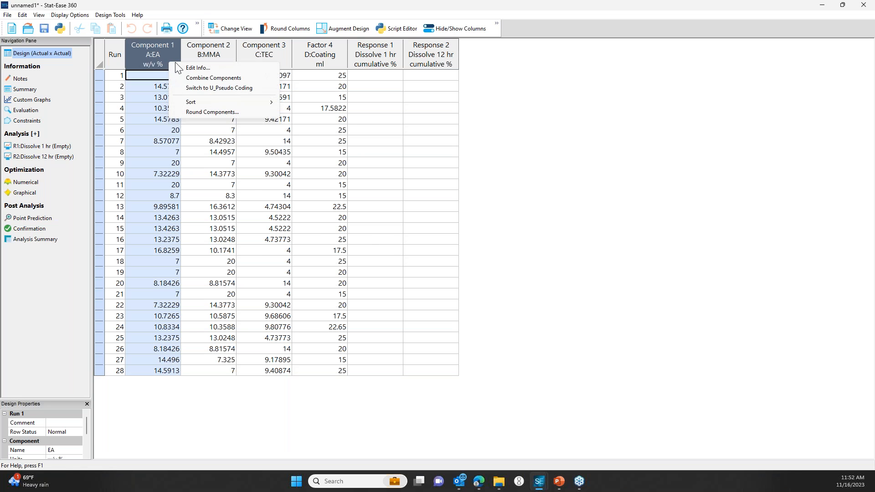
{"action": "left_click", "coordinate": [214, 112]}
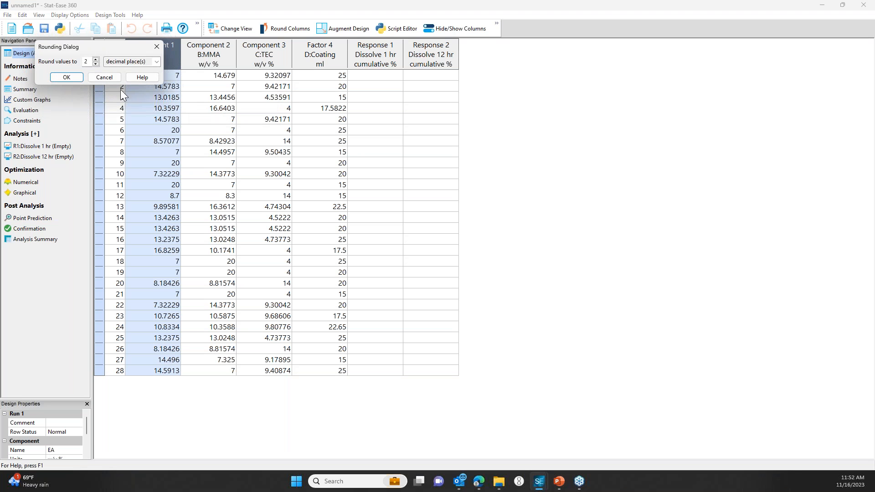
{"action": "left_click", "coordinate": [70, 76]}
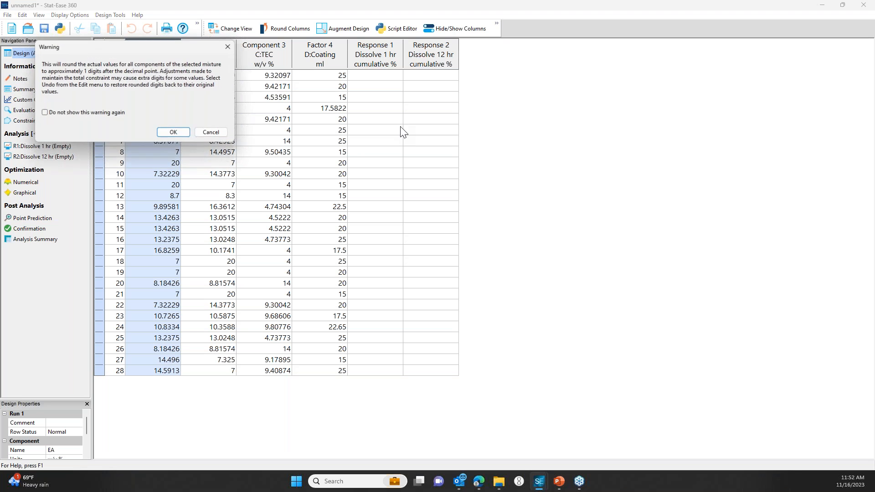
{"action": "left_click", "coordinate": [183, 134]}
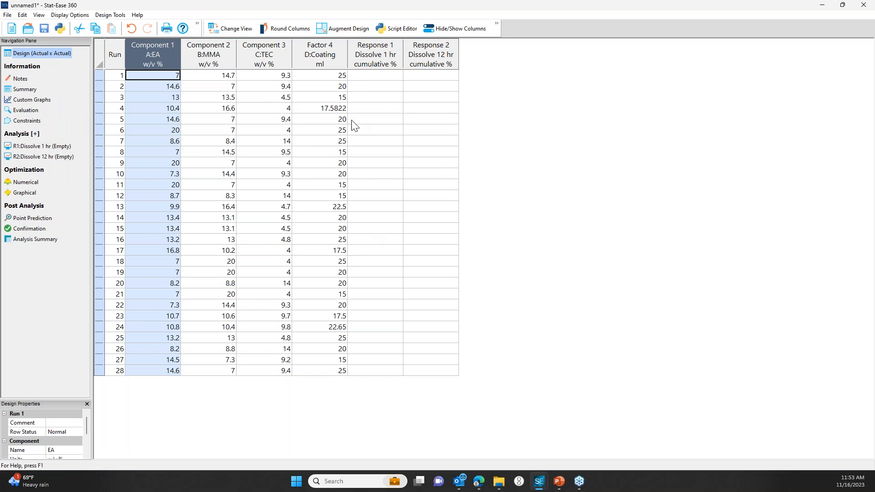
Load the existing simulation file rsw ibuprofen.simx to fill in the dissolve responses.
{"action": "right_click", "coordinate": [377, 60]}
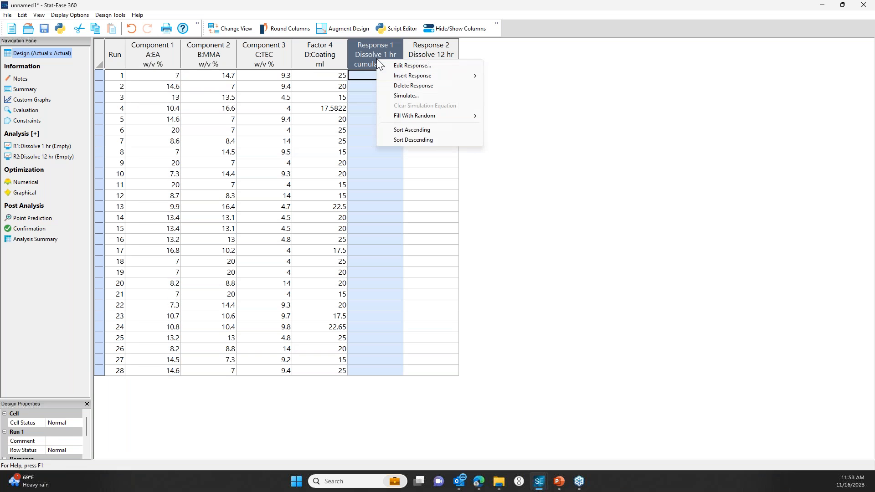
{"action": "left_click", "coordinate": [420, 96]}
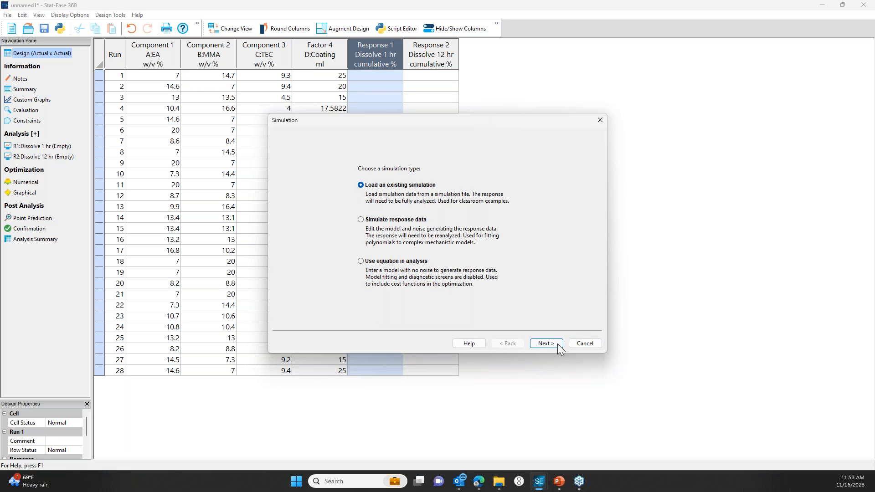
{"action": "key", "text": "Return"}
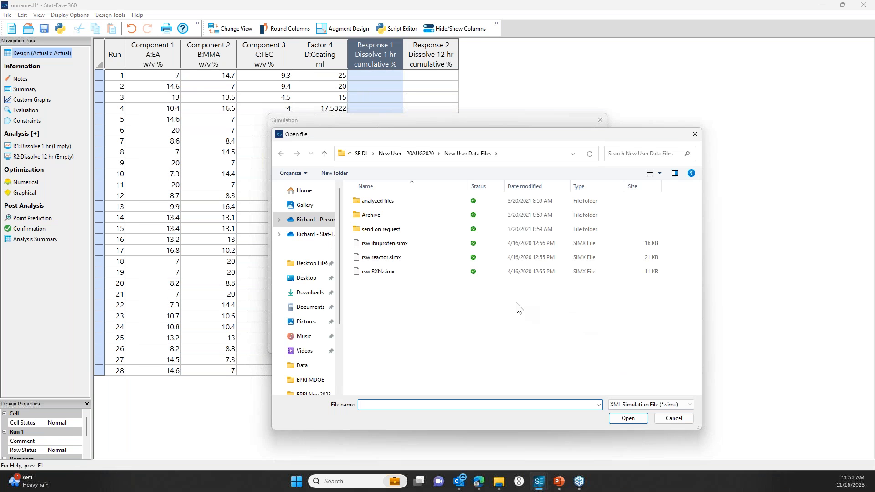
{"action": "double_click", "coordinate": [405, 243]}
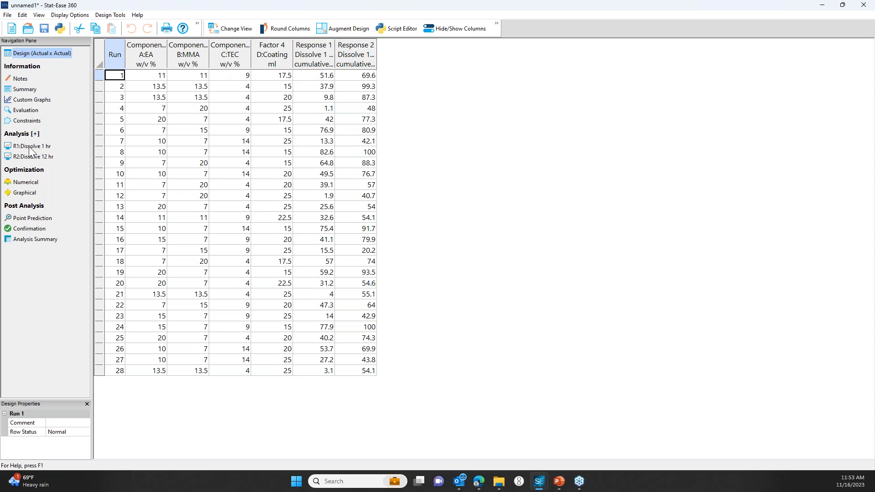
Analyze Dissolve 1 hr without a transform, review the suggested row of the fit summary, and display the quadratic x linear model terms.
{"action": "left_click", "coordinate": [29, 147]}
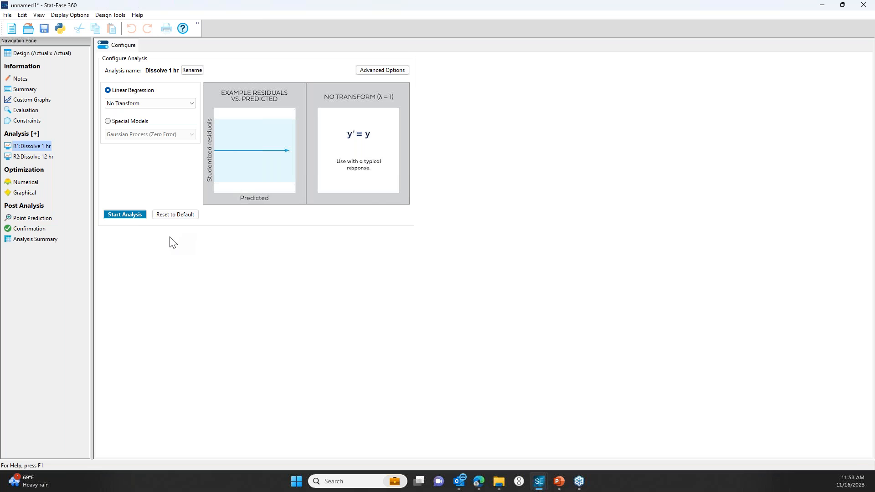
{"action": "left_click", "coordinate": [130, 215]}
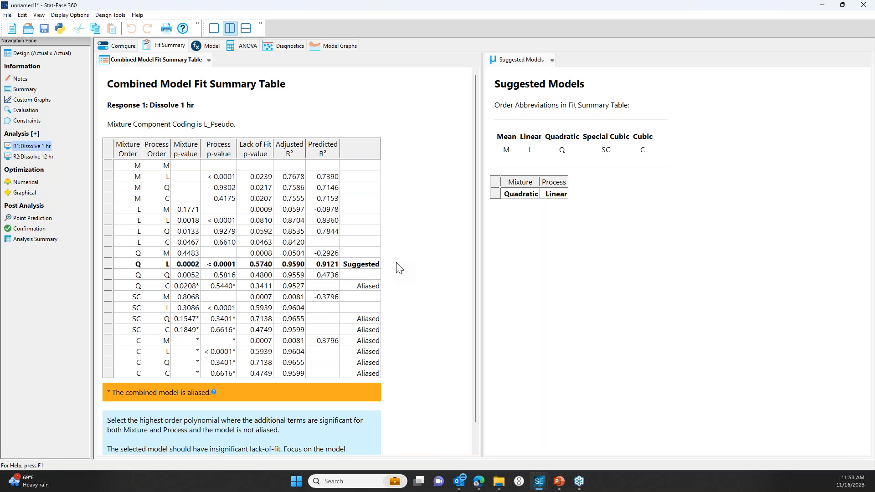
{"action": "left_click", "coordinate": [110, 266]}
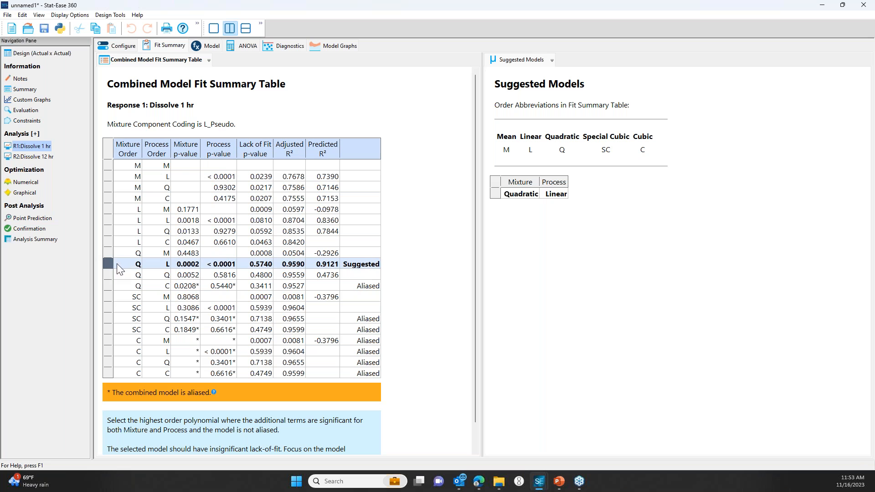
{"action": "left_click", "coordinate": [212, 46]}
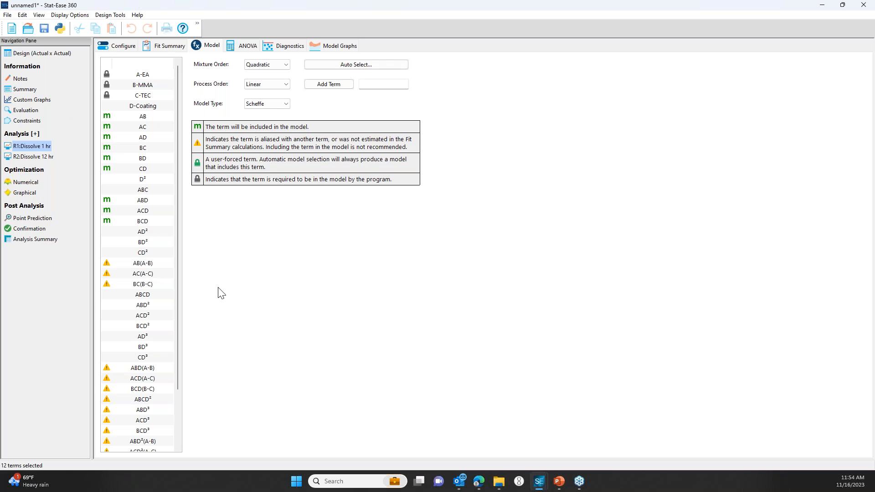
Reduce the Dissolve 1 hr model by backward p-value selection with alpha 0.1, and display its ANOVA with hierarchy corrected automatically.
{"action": "left_click", "coordinate": [378, 65]}
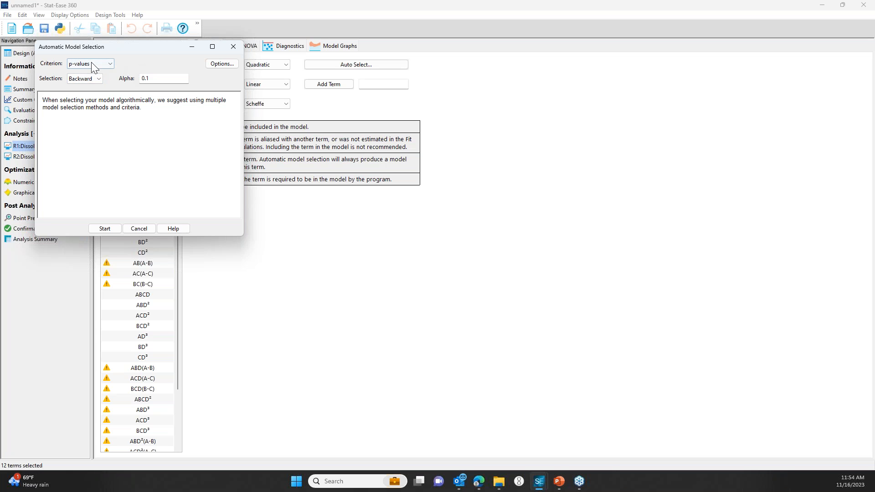
{"action": "left_click", "coordinate": [106, 228]}
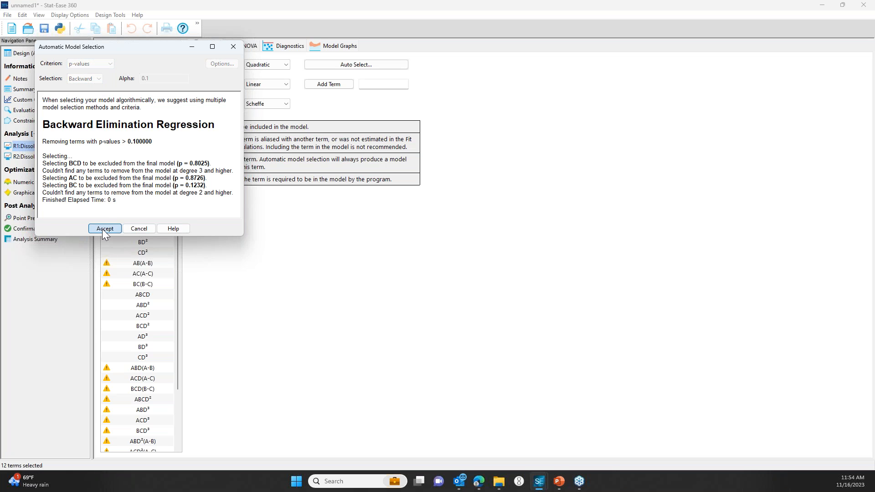
{"action": "left_click", "coordinate": [104, 228]}
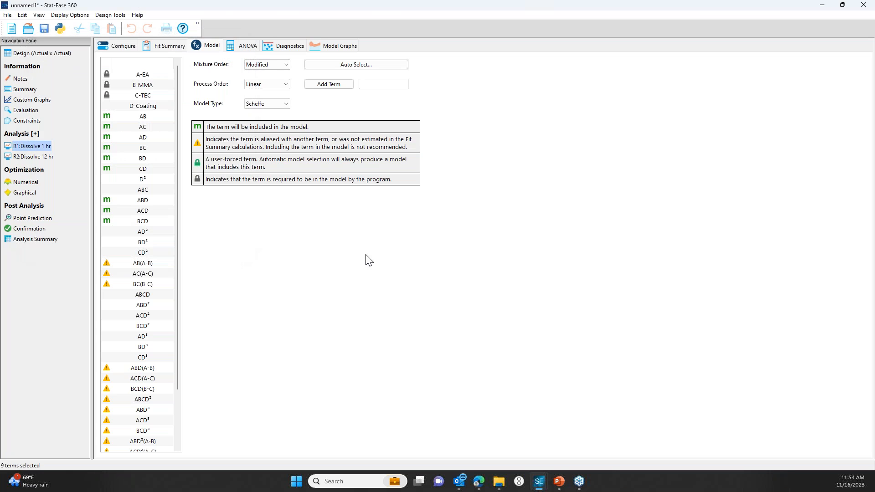
{"action": "left_click", "coordinate": [251, 47]}
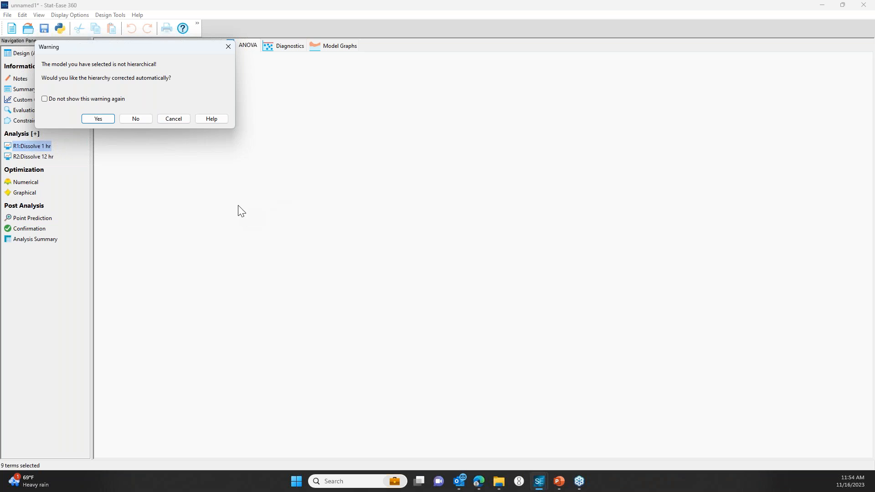
{"action": "left_click", "coordinate": [97, 118]}
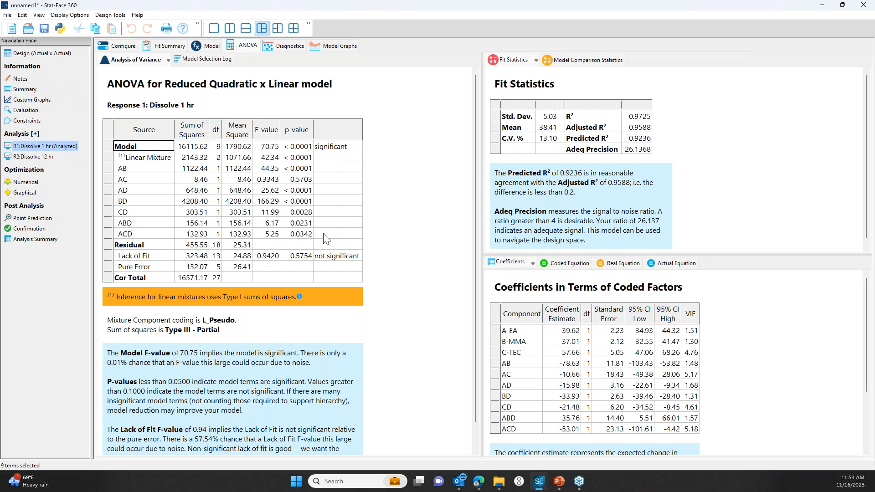
Check the model and lack-of-fit significance in the Dissolve 1 hr ANOVA, and display its diagnostic plots.
{"action": "left_click", "coordinate": [340, 150]}
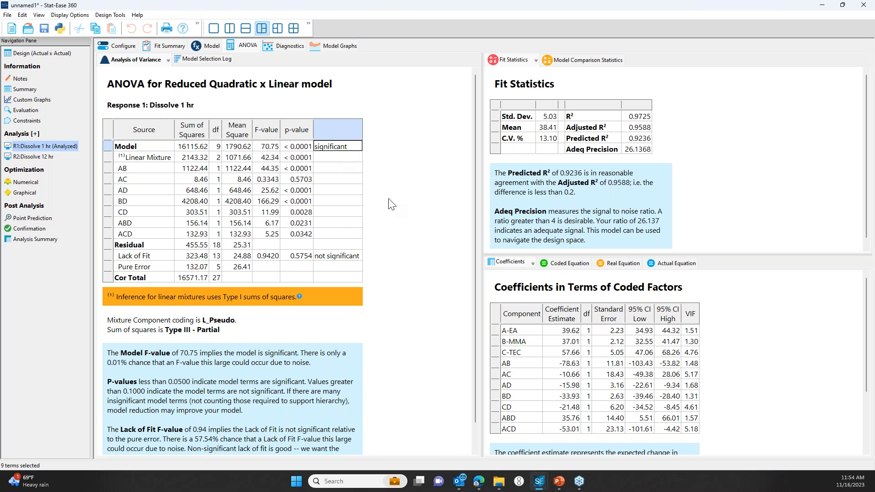
{"action": "left_click", "coordinate": [350, 257]}
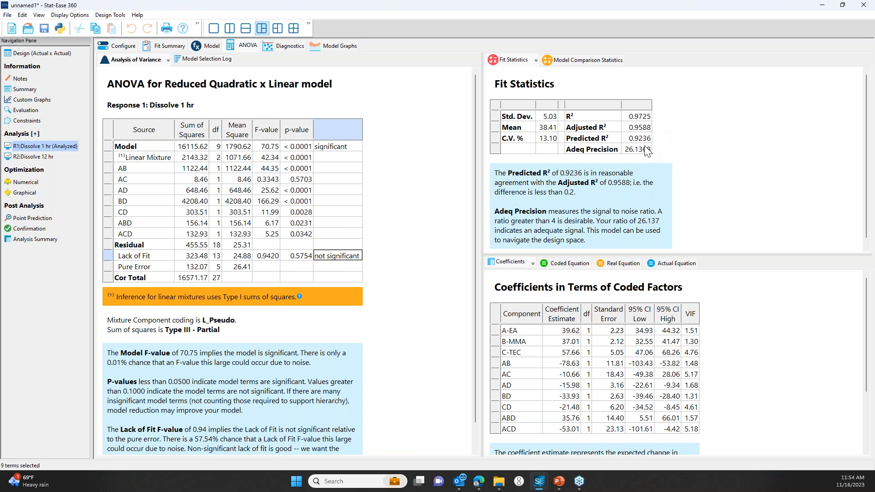
{"action": "left_click", "coordinate": [287, 49]}
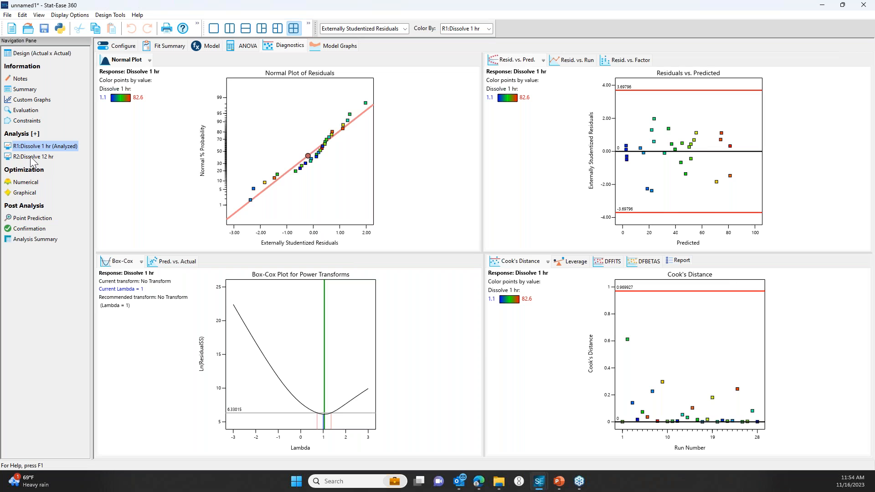
Analyze Dissolve 12 hr without a transform, review its fit summary, and keep the KCV Model as the mixture order.
{"action": "left_click", "coordinate": [31, 157]}
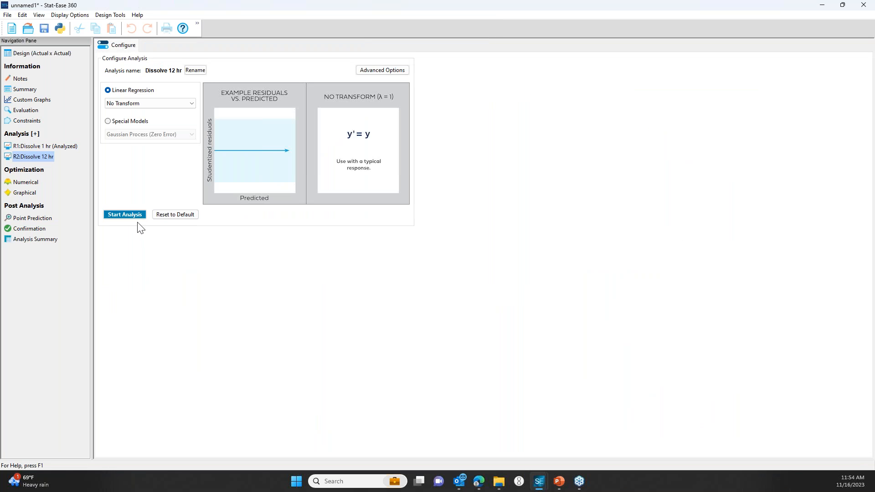
{"action": "left_click", "coordinate": [134, 215]}
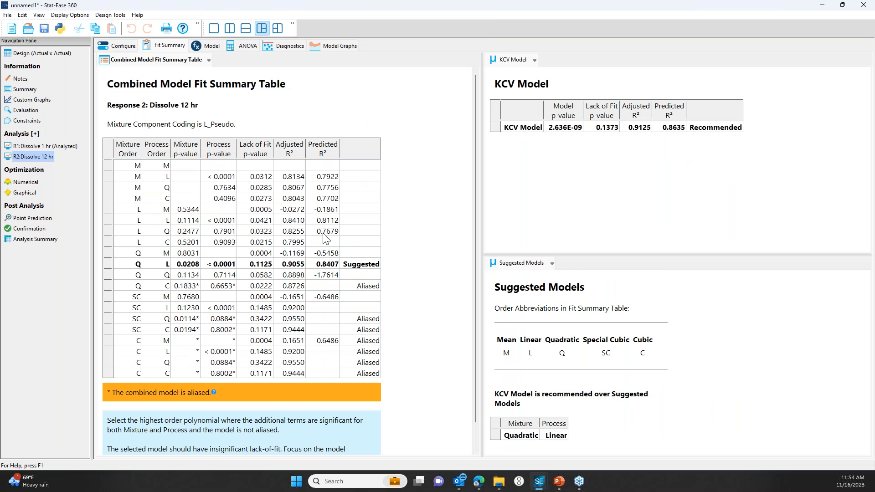
{"action": "left_click", "coordinate": [120, 263]}
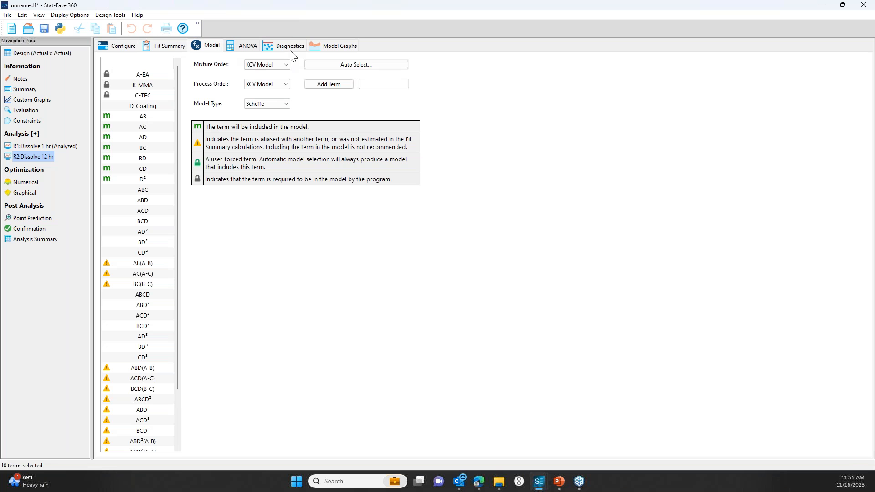
{"action": "left_click", "coordinate": [285, 64]}
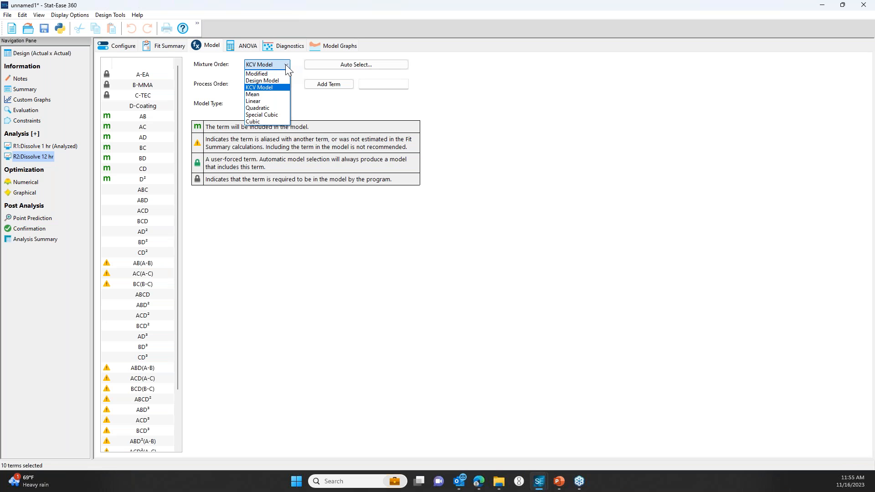
{"action": "left_click", "coordinate": [274, 87]}
Reduce the Dissolve 12 hr model by backward p-value selection with alpha 0.1, and review its ANOVA and diagnostic plots.
{"action": "left_click", "coordinate": [343, 65]}
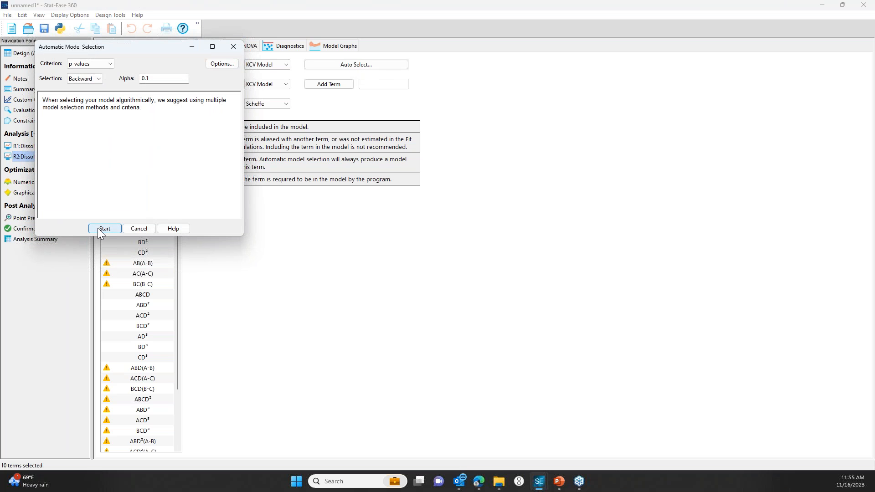
{"action": "left_click", "coordinate": [97, 228]}
{"action": "left_click", "coordinate": [112, 228]}
{"action": "left_click", "coordinate": [246, 47]}
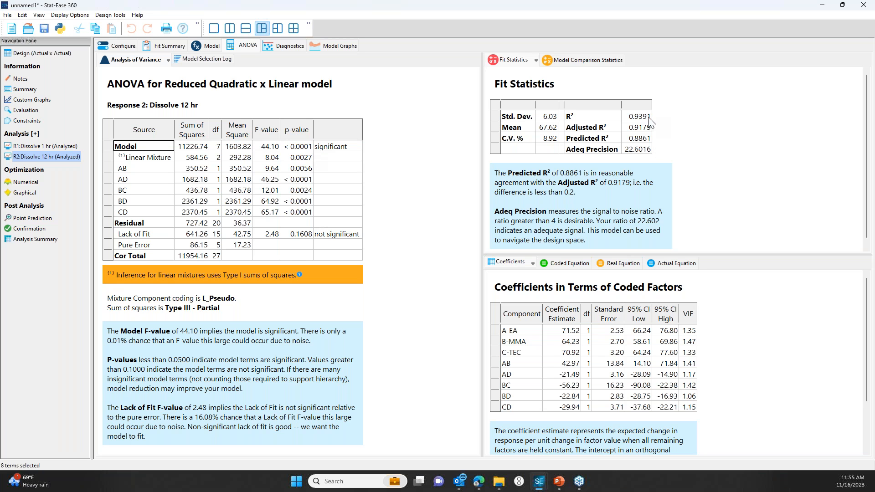
{"action": "left_click", "coordinate": [299, 45]}
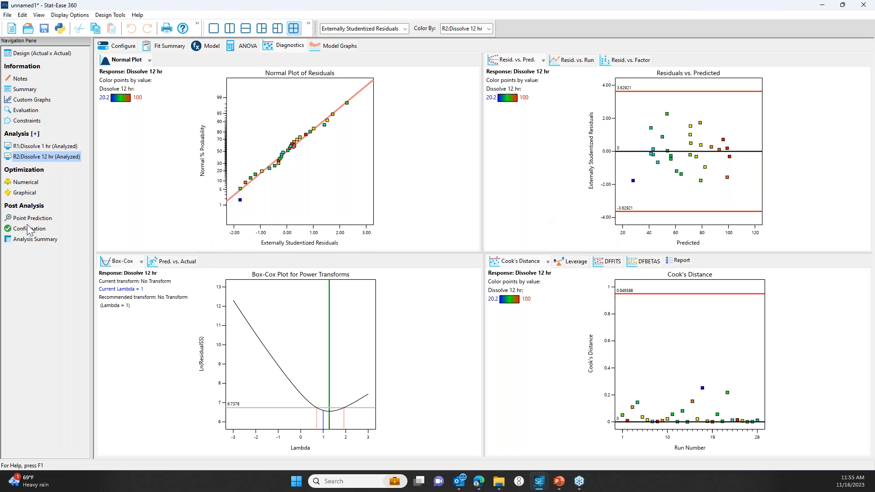
In the numerical optimization, set the Dissolve 1 hr goal to target 20 with limits of 10 and 30.
{"action": "left_click", "coordinate": [32, 184]}
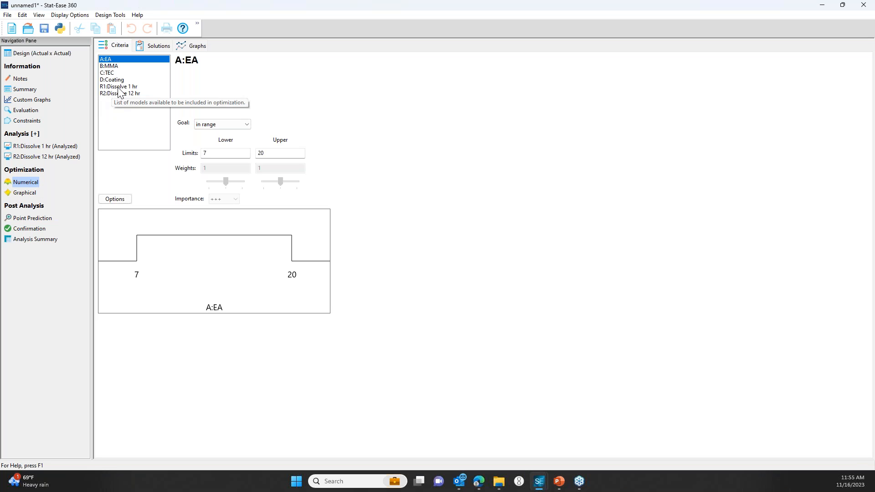
{"action": "left_click", "coordinate": [118, 87]}
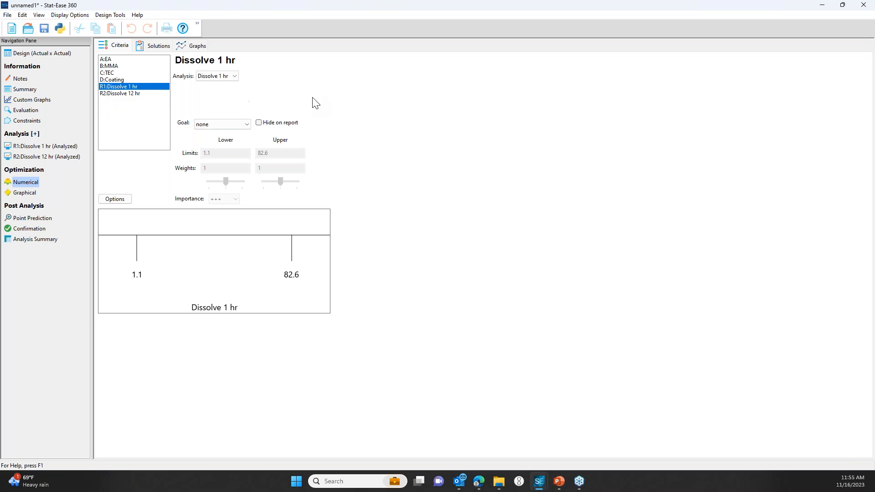
{"action": "left_click", "coordinate": [247, 124]}
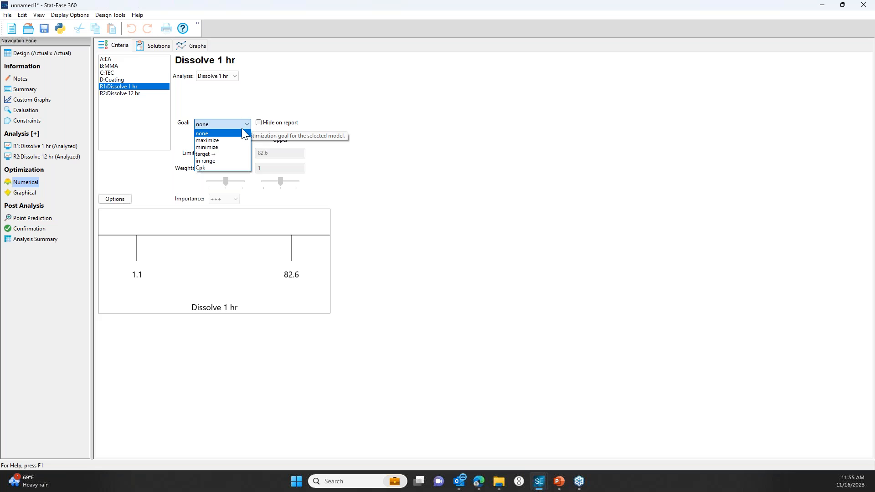
{"action": "left_click", "coordinate": [220, 155]}
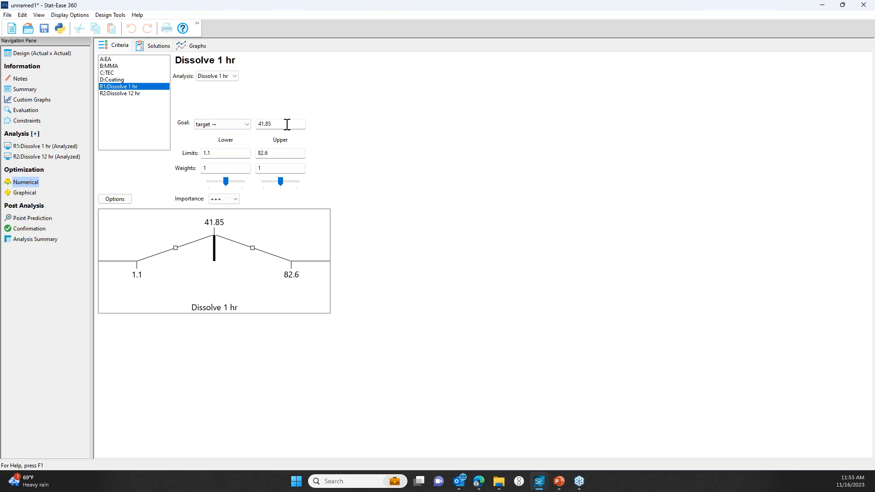
{"action": "double_click", "coordinate": [287, 124]}
{"action": "type", "text": "2"}
{"action": "key", "text": "Tab"}
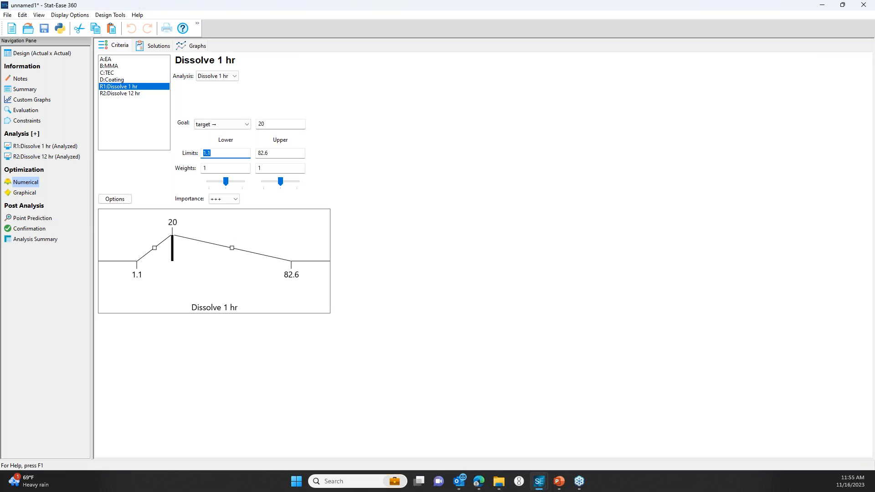
{"action": "key", "text": "Tab"}
{"action": "type", "text": "30"}
{"action": "key", "text": "Tab"}
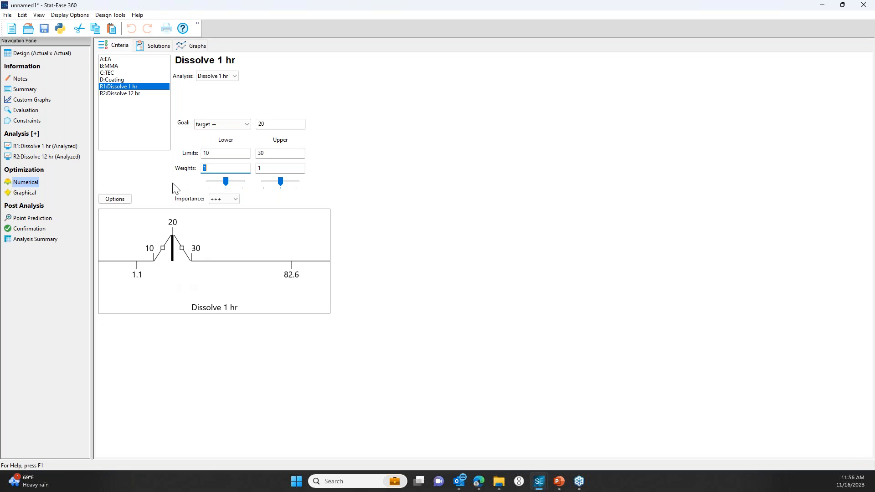
Set the Dissolve 12 hr goal to target 90 with limits of 80 and 100, and generate the optimization solutions.
{"action": "left_click", "coordinate": [122, 93]}
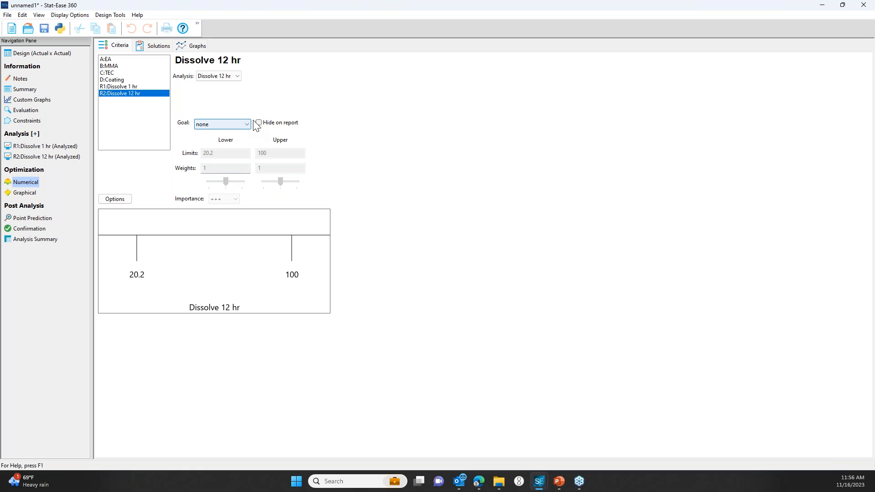
{"action": "left_click", "coordinate": [246, 124]}
{"action": "left_click", "coordinate": [223, 155]}
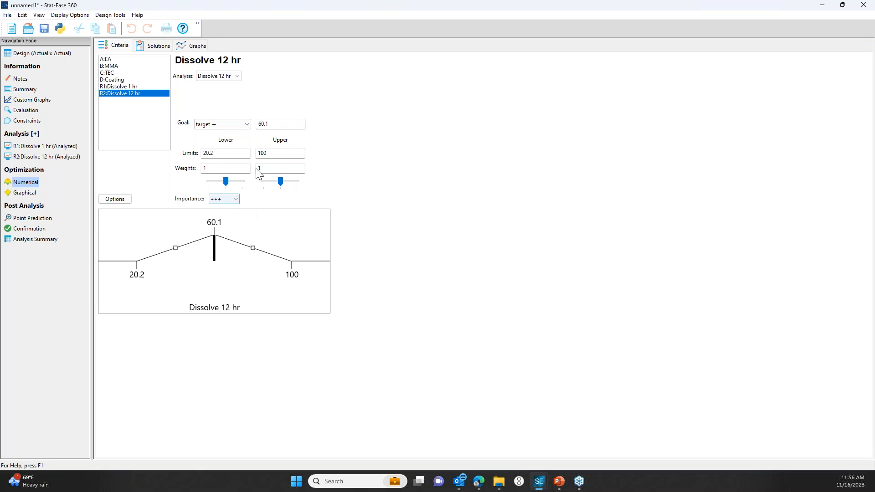
{"action": "double_click", "coordinate": [280, 125]}
{"action": "type", "text": "90"}
{"action": "key", "text": "Tab"}
{"action": "type", "text": "80"}
{"action": "key", "text": "Tab"}
{"action": "key", "text": "Tab"}
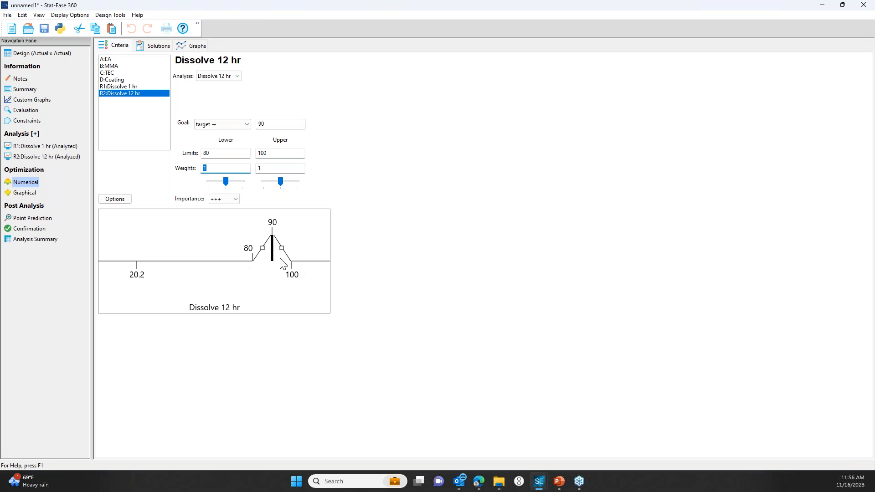
{"action": "left_click", "coordinate": [159, 48]}
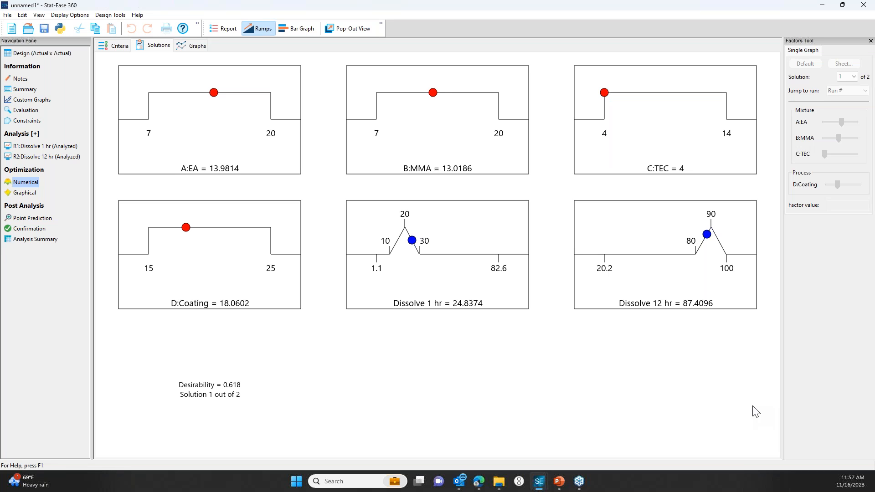
Switch to the PowerPoint slide show and advance to the Mixture (Combined) Design Summary slide.
{"action": "key", "text": "alt+Tab"}
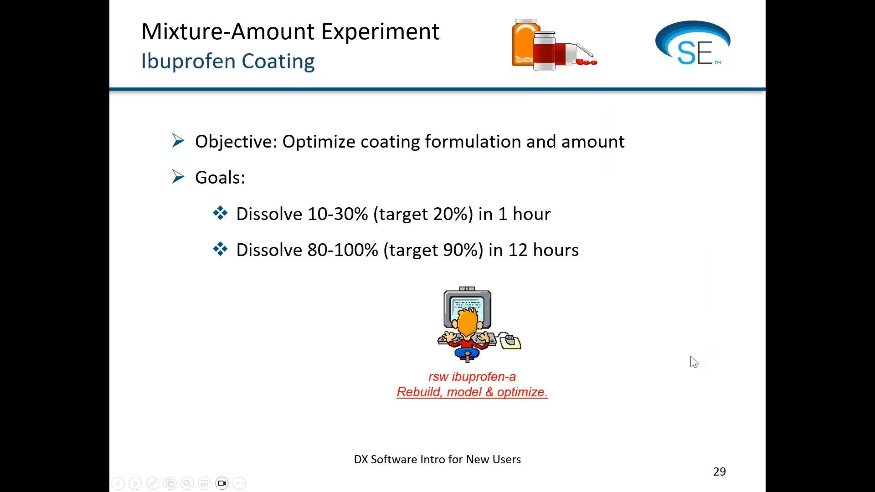
{"action": "left_click", "coordinate": [629, 285]}
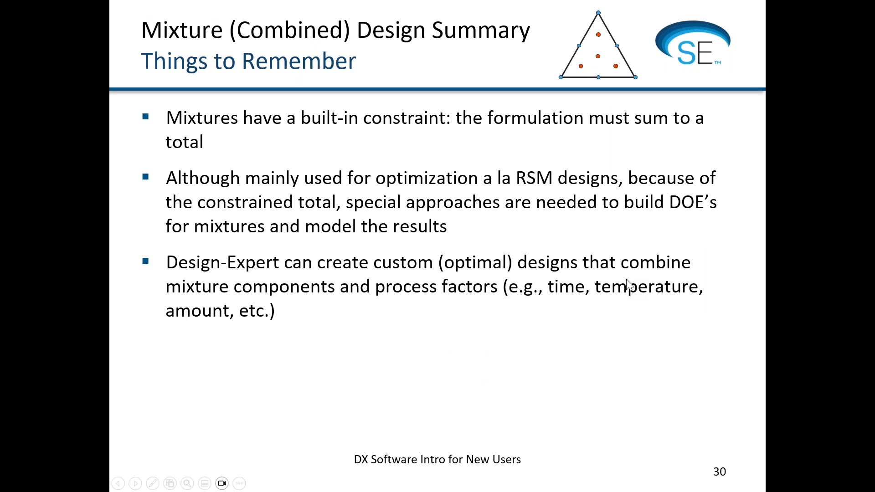